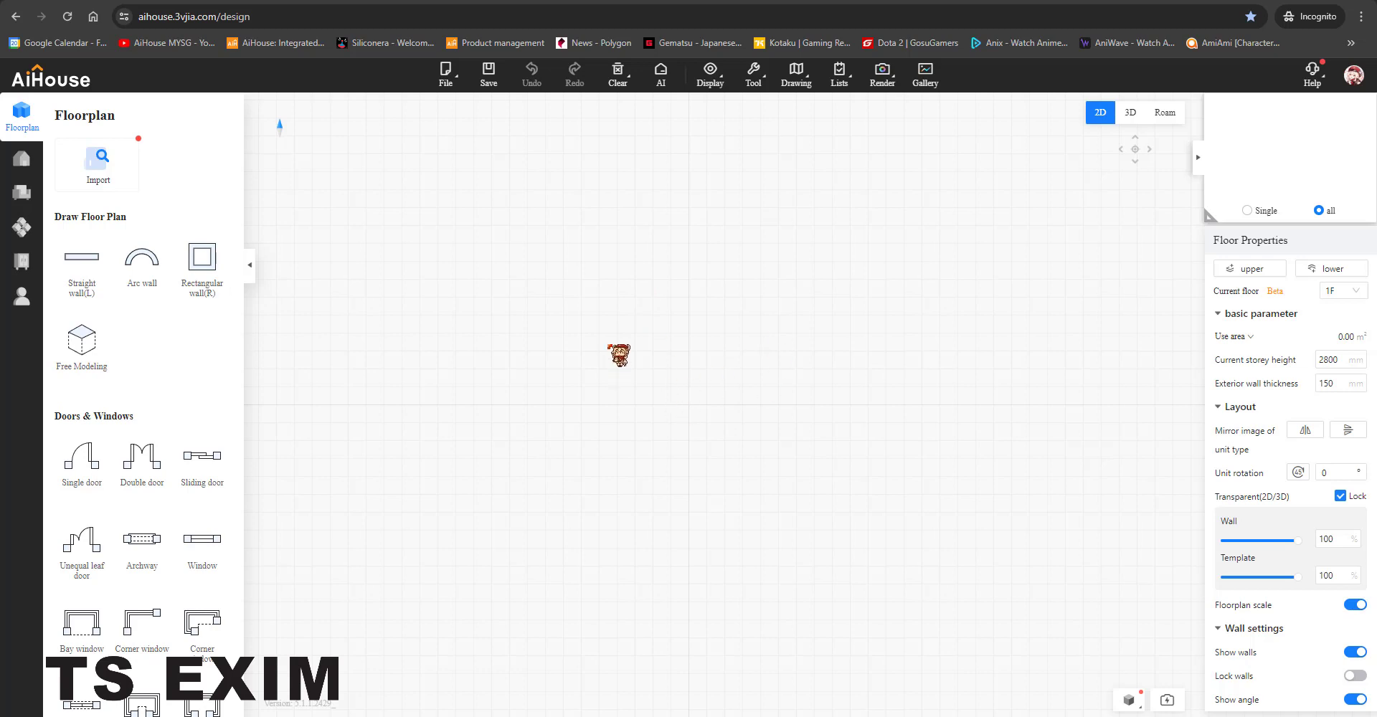
Step: Start the Straight wall tool with the position line kept on Interior line
click(95, 271)
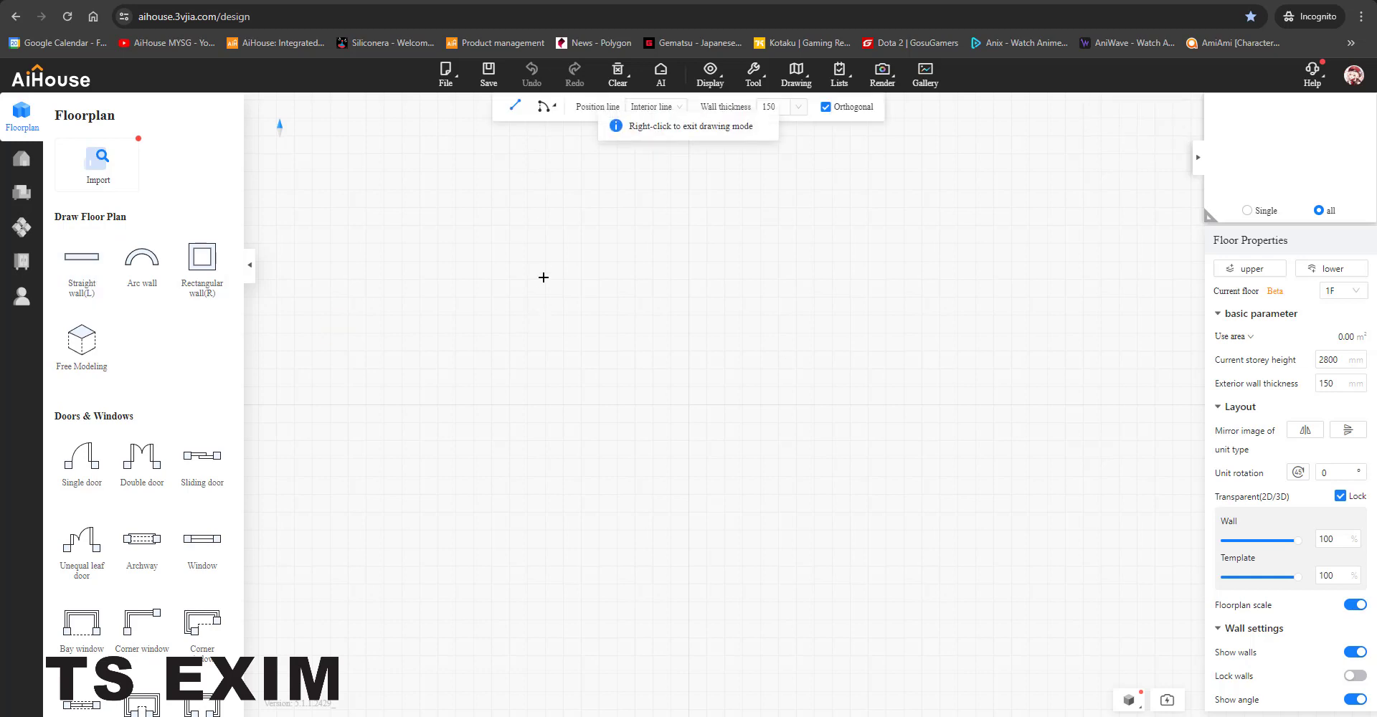
right_click(488, 260)
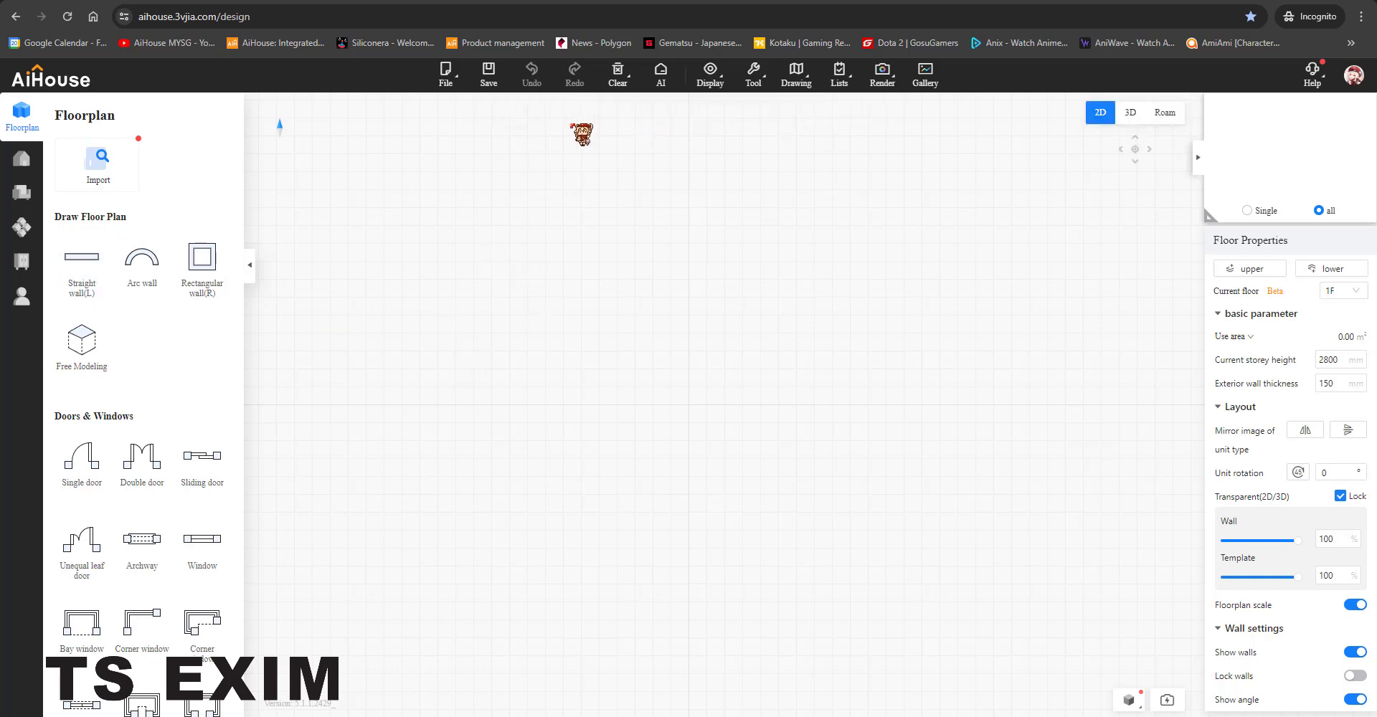
click(107, 271)
click(667, 107)
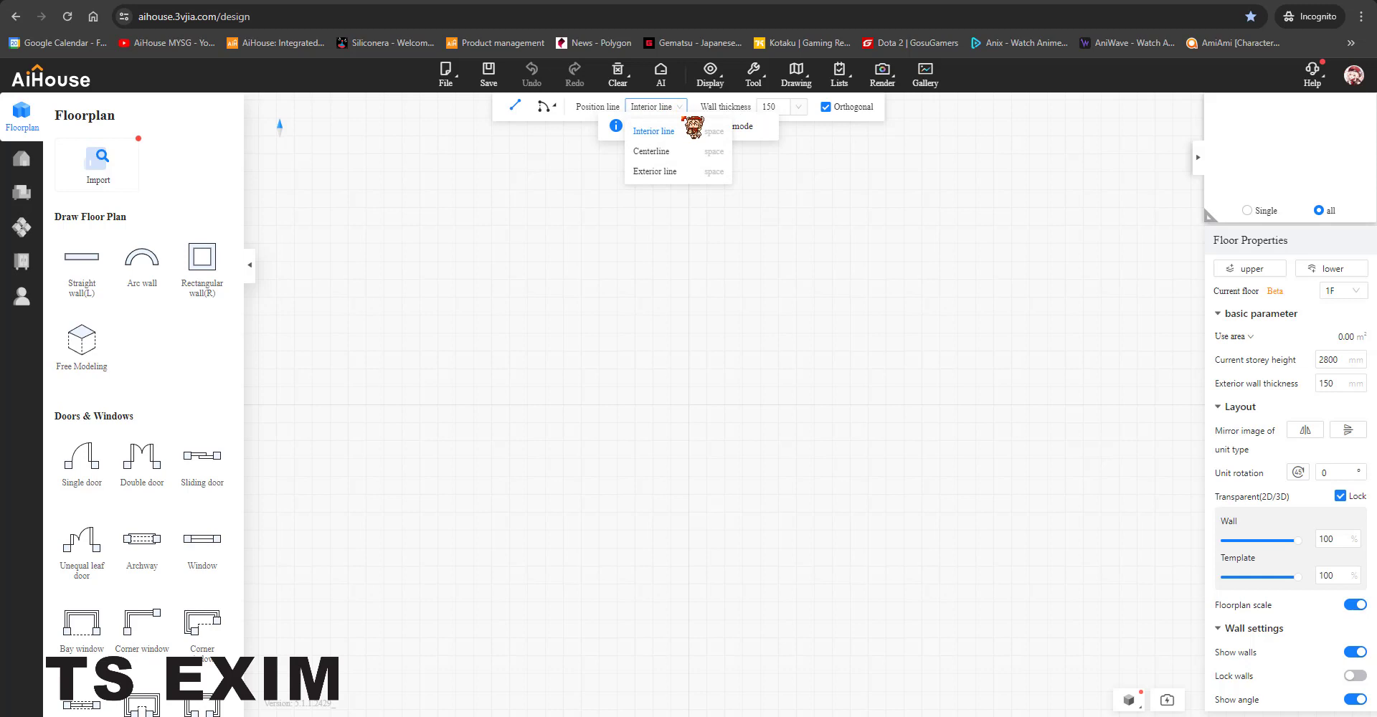
click(658, 132)
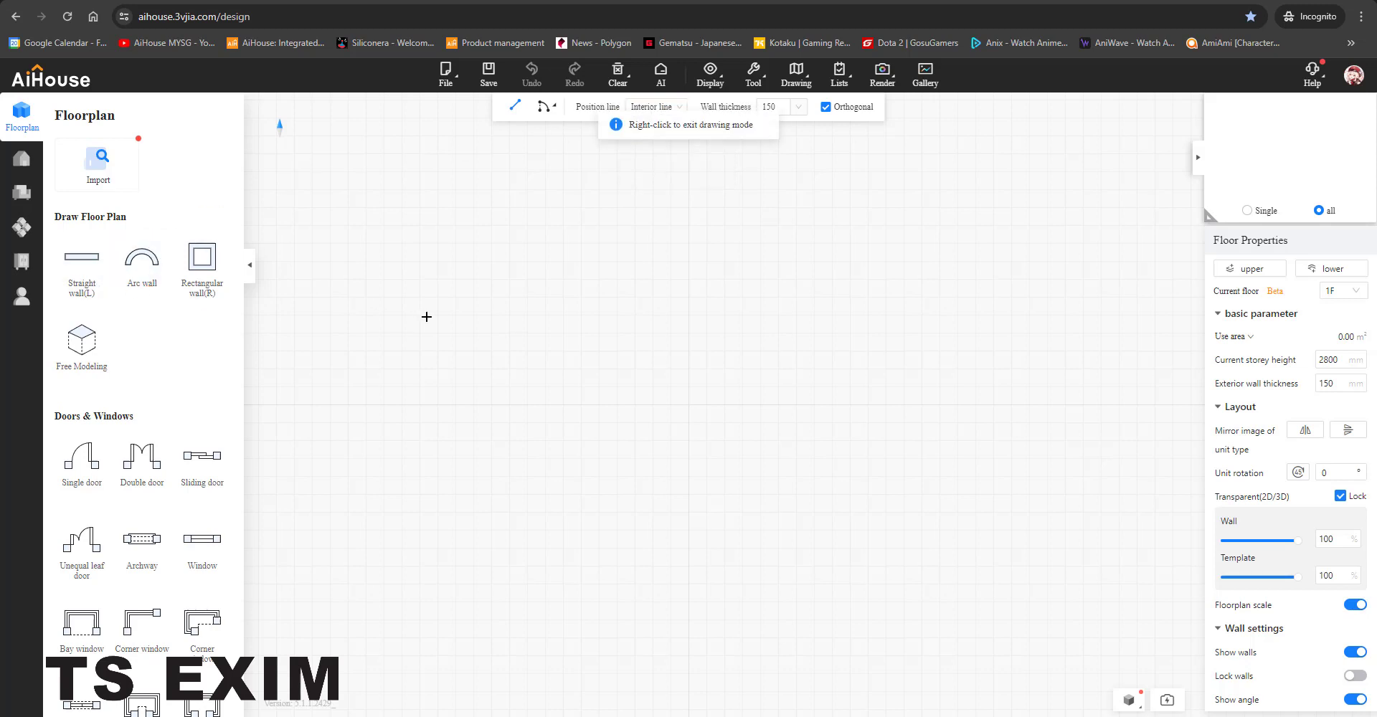
Step: Draw three connected 5000 walls (left, bottom, right) from the first corner
click(464, 273)
text(500)
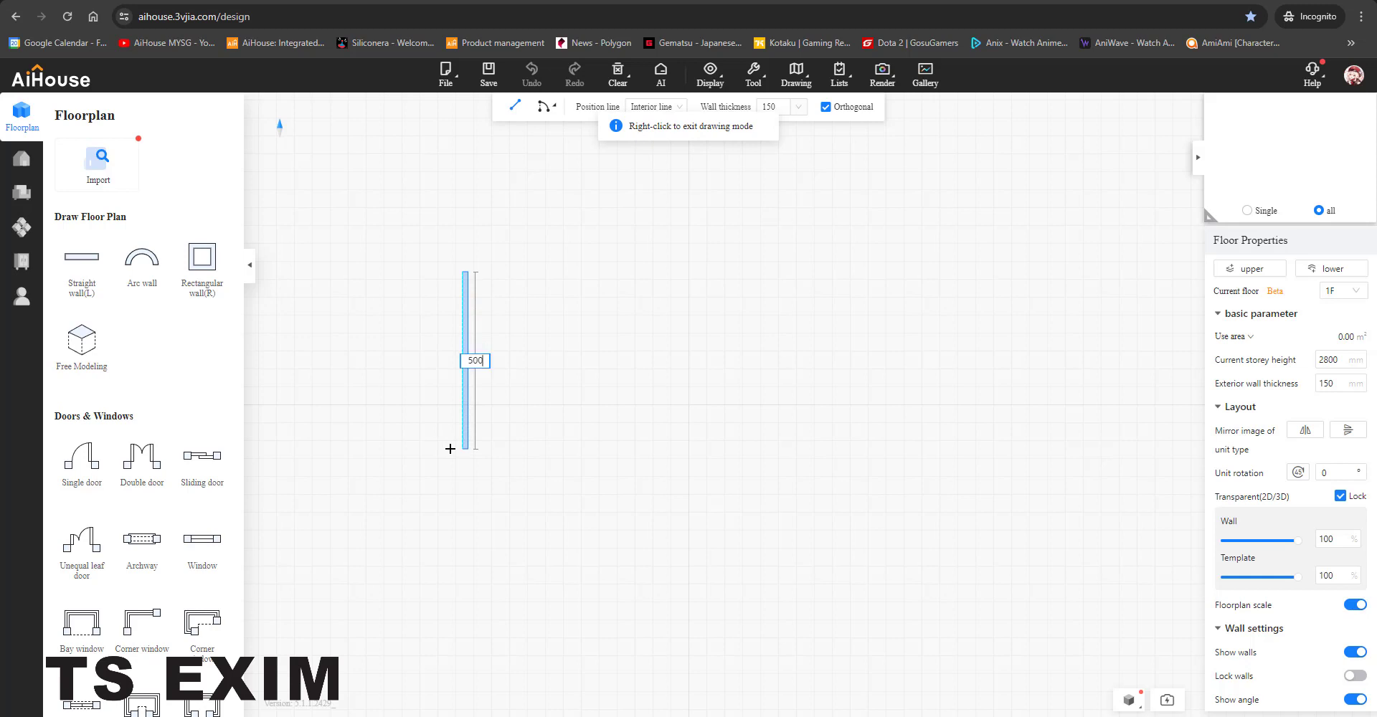
text(0)
key(Return)
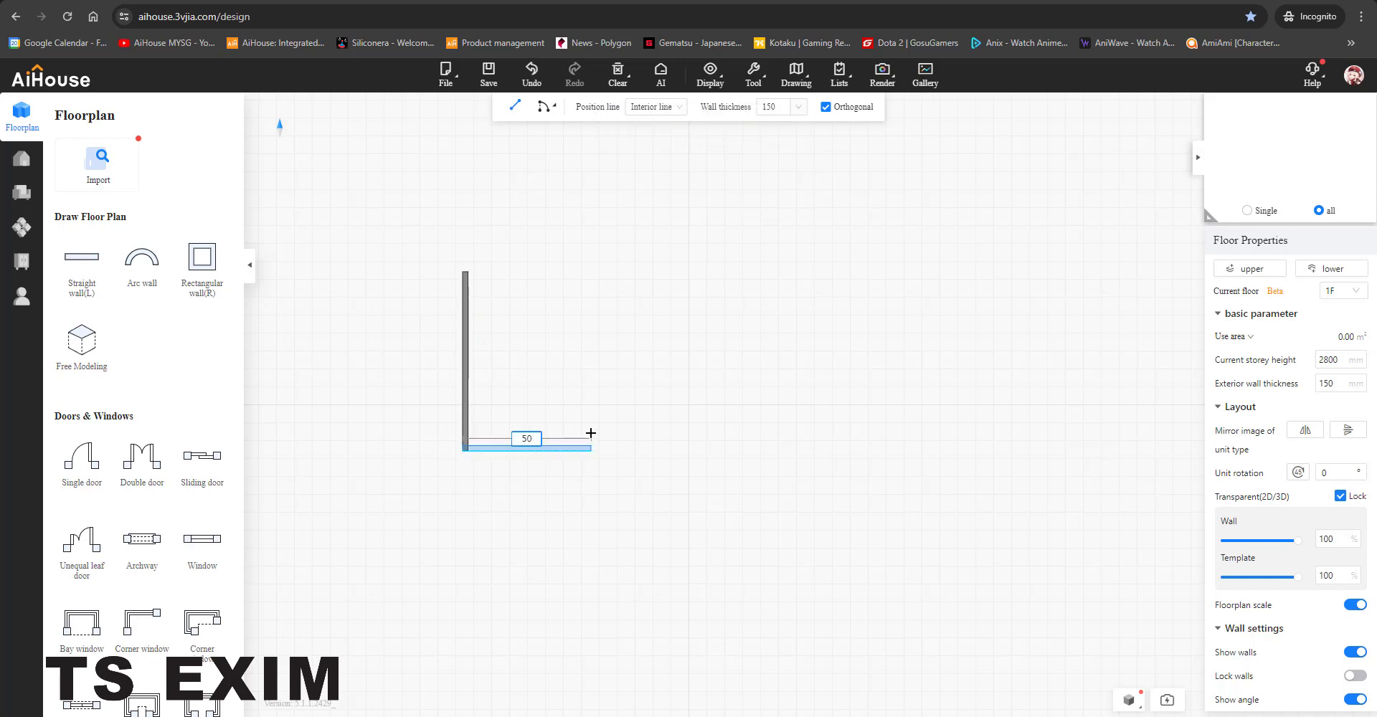
text(5000)
key(Return)
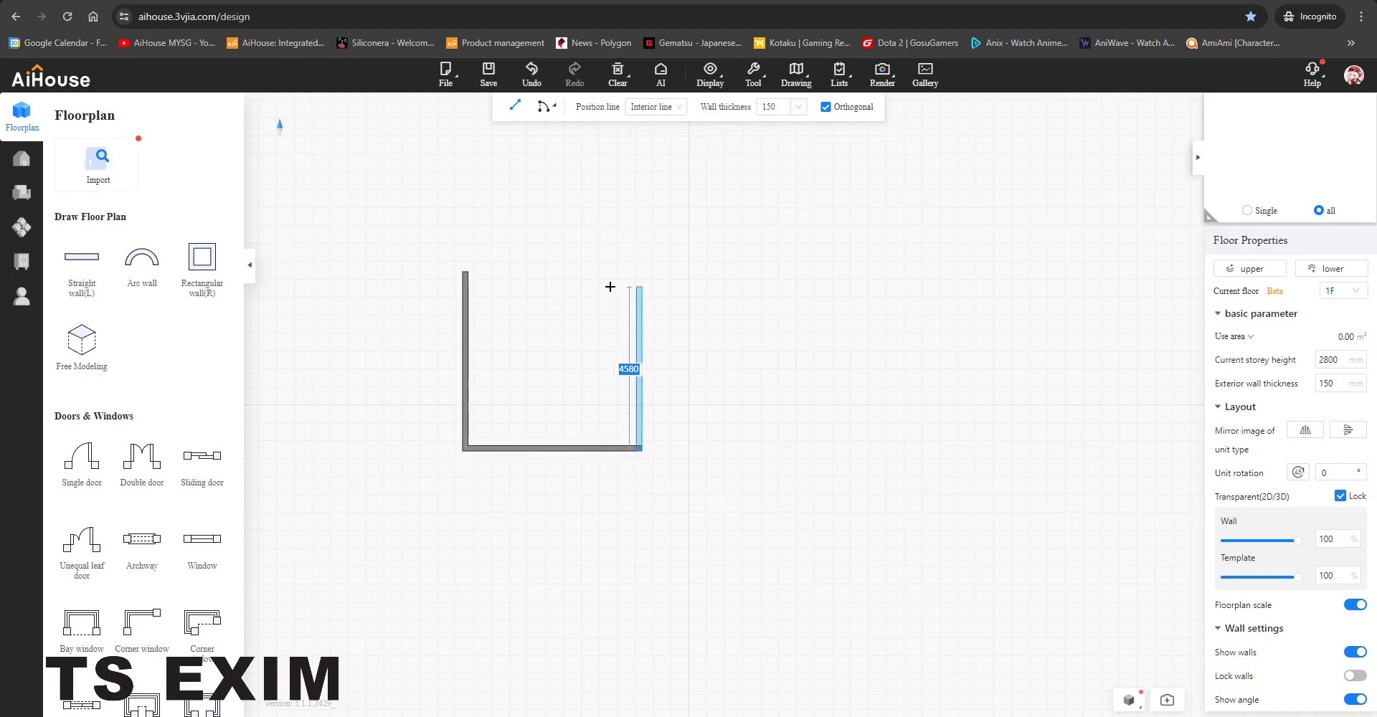
key(Return)
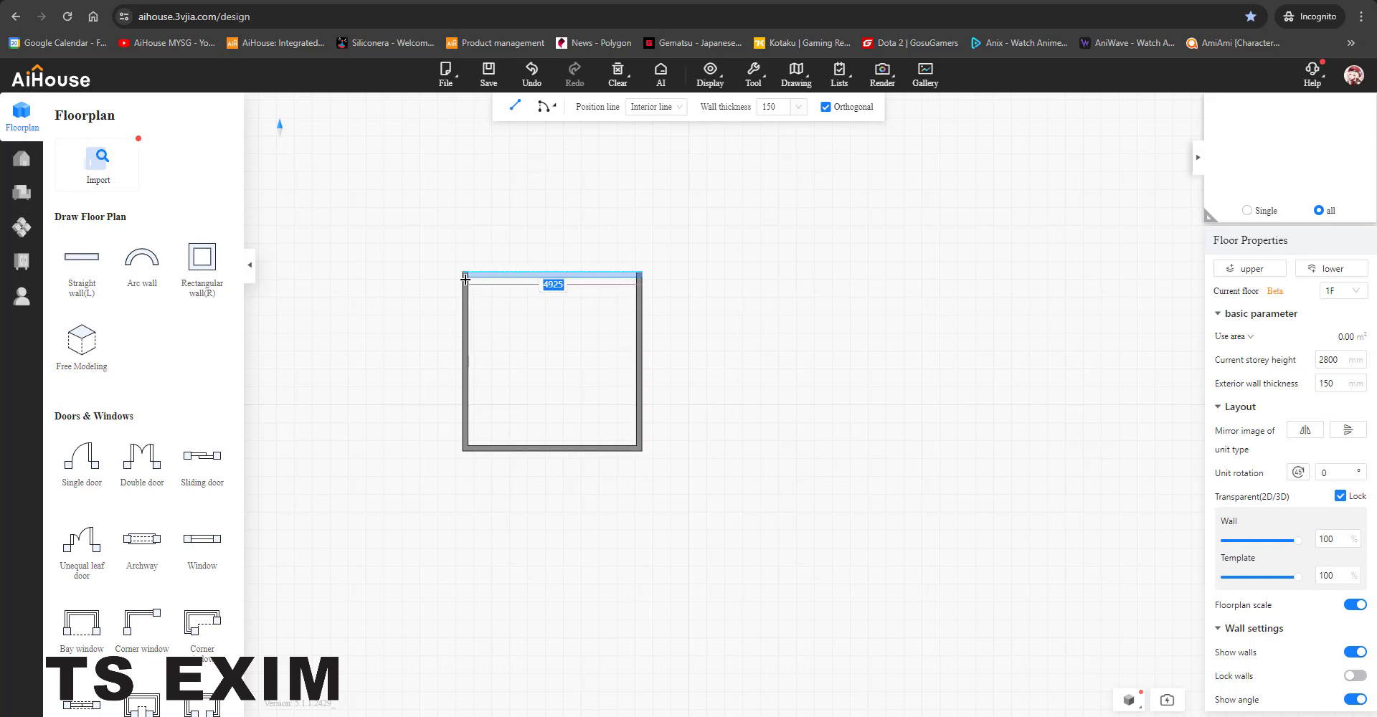
Step: Close the first room and switch the wall position line to Centerline
click(470, 280)
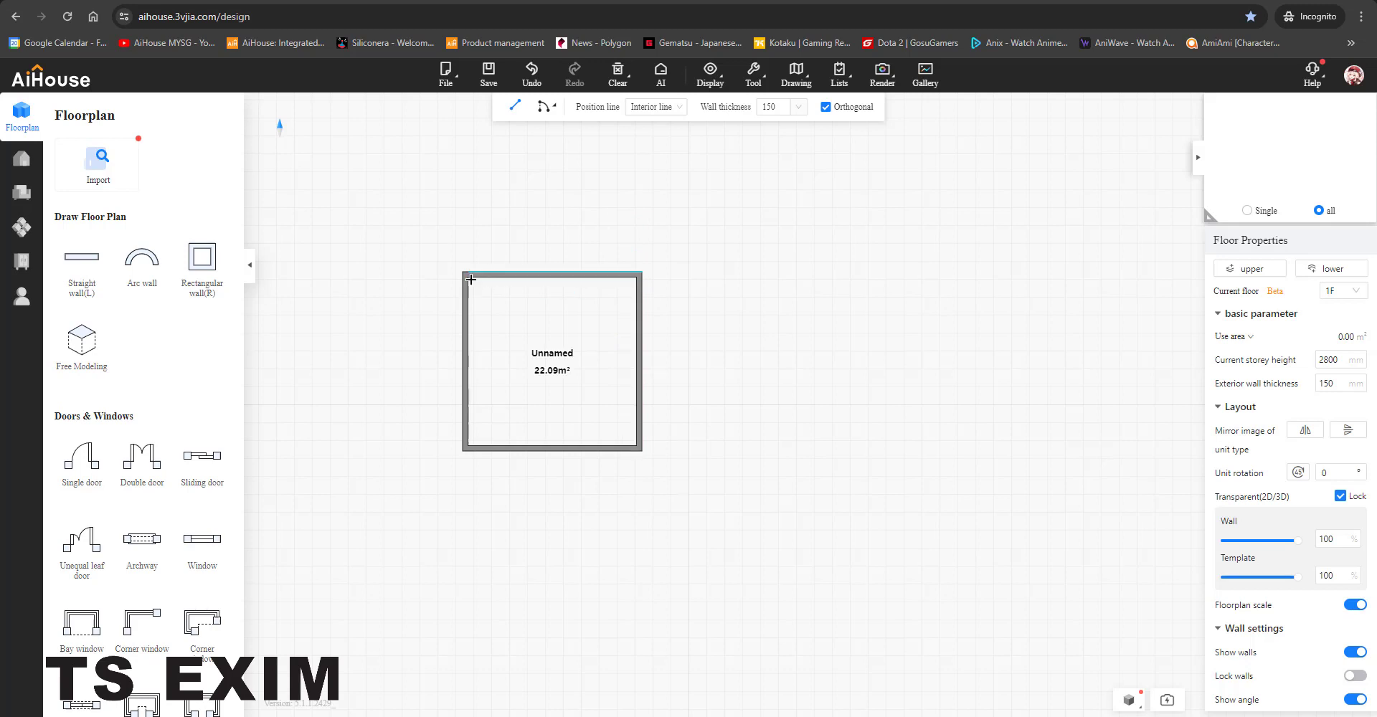
click(656, 107)
click(649, 149)
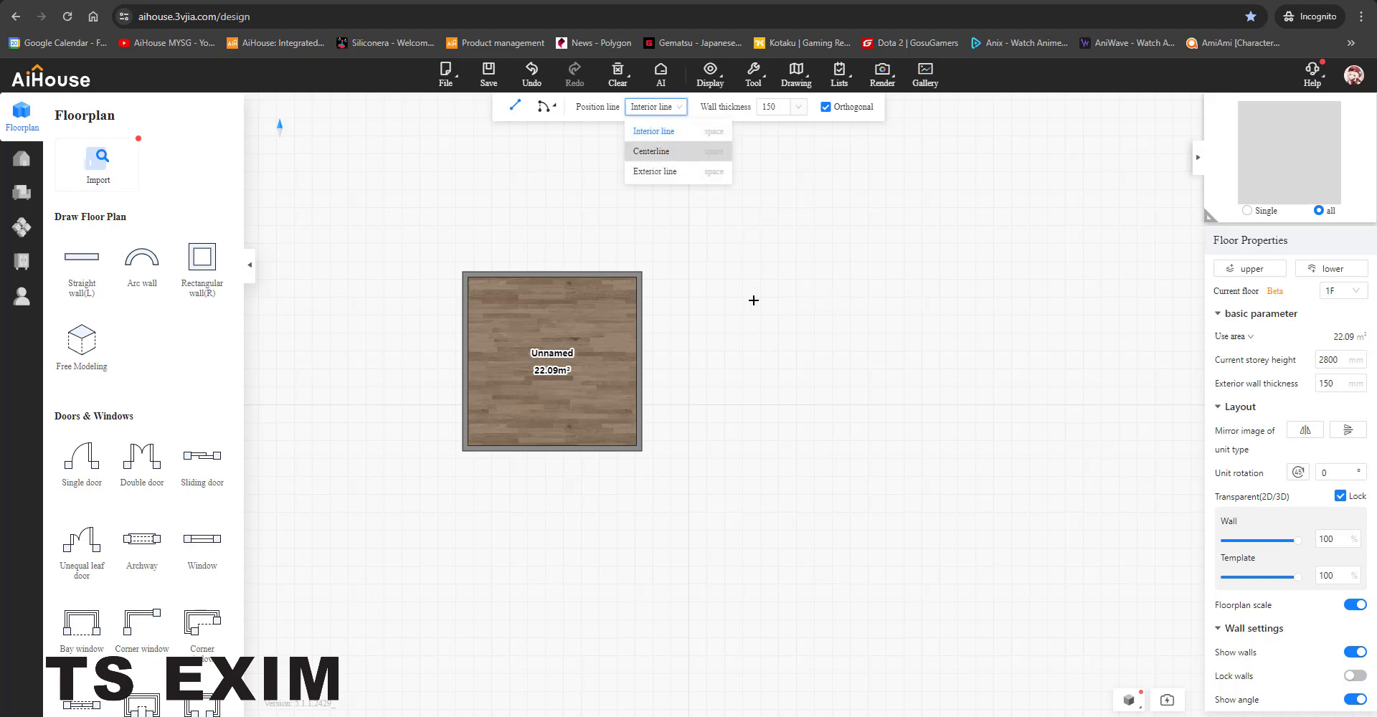
Step: Draw a second 5000 × 5000 room on centerline walls beside the first
click(699, 271)
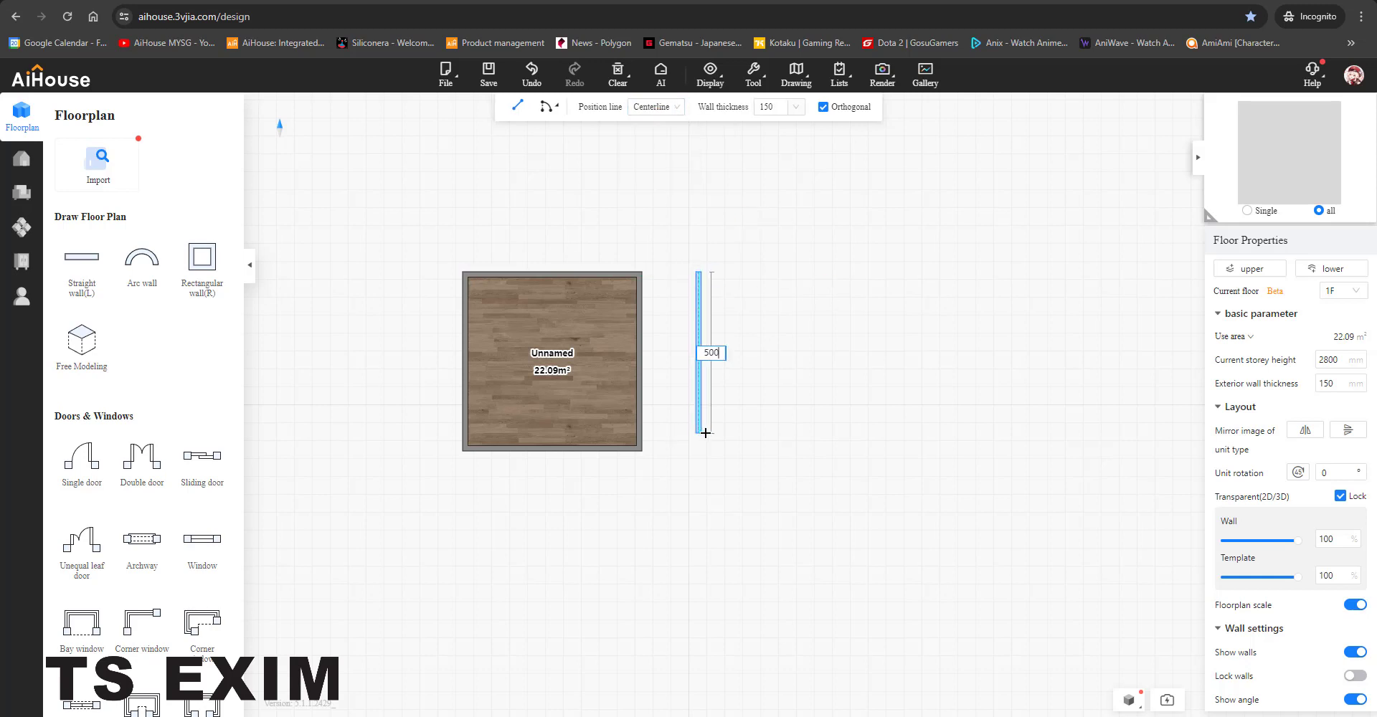
click(705, 432)
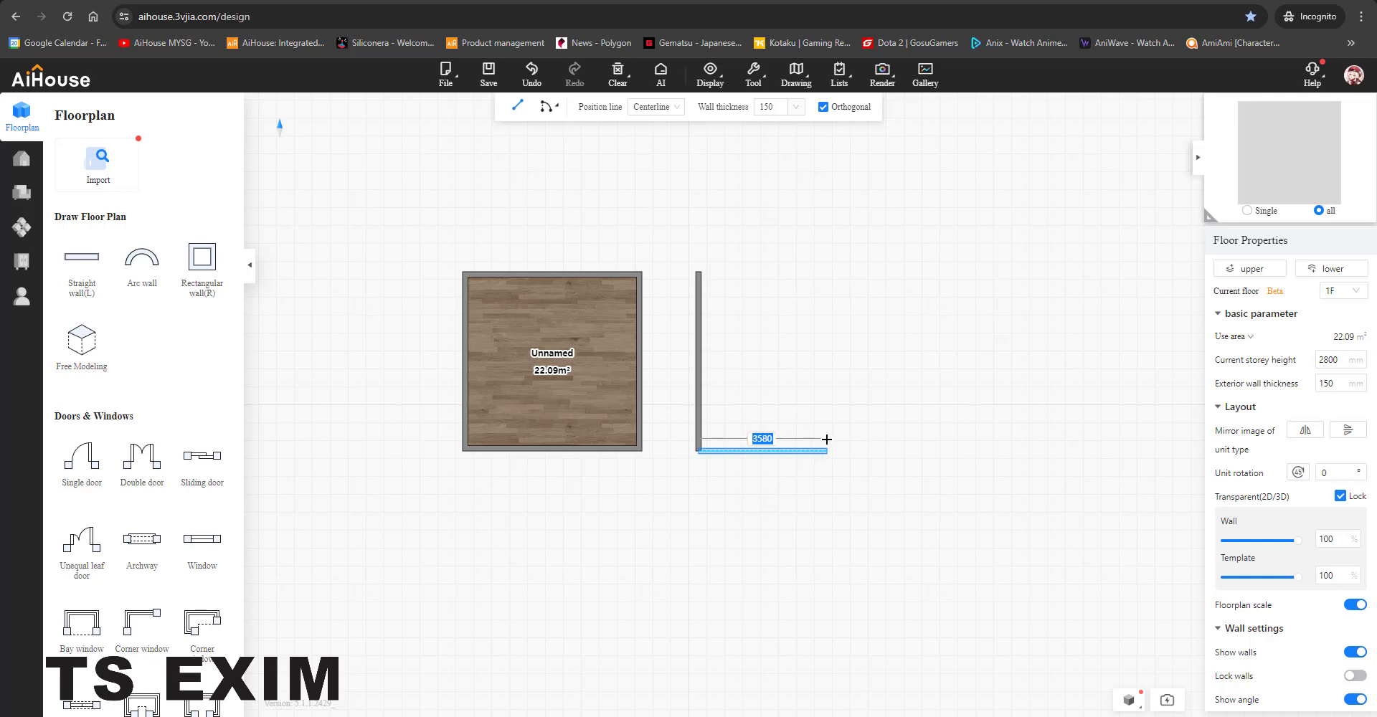
key(Return)
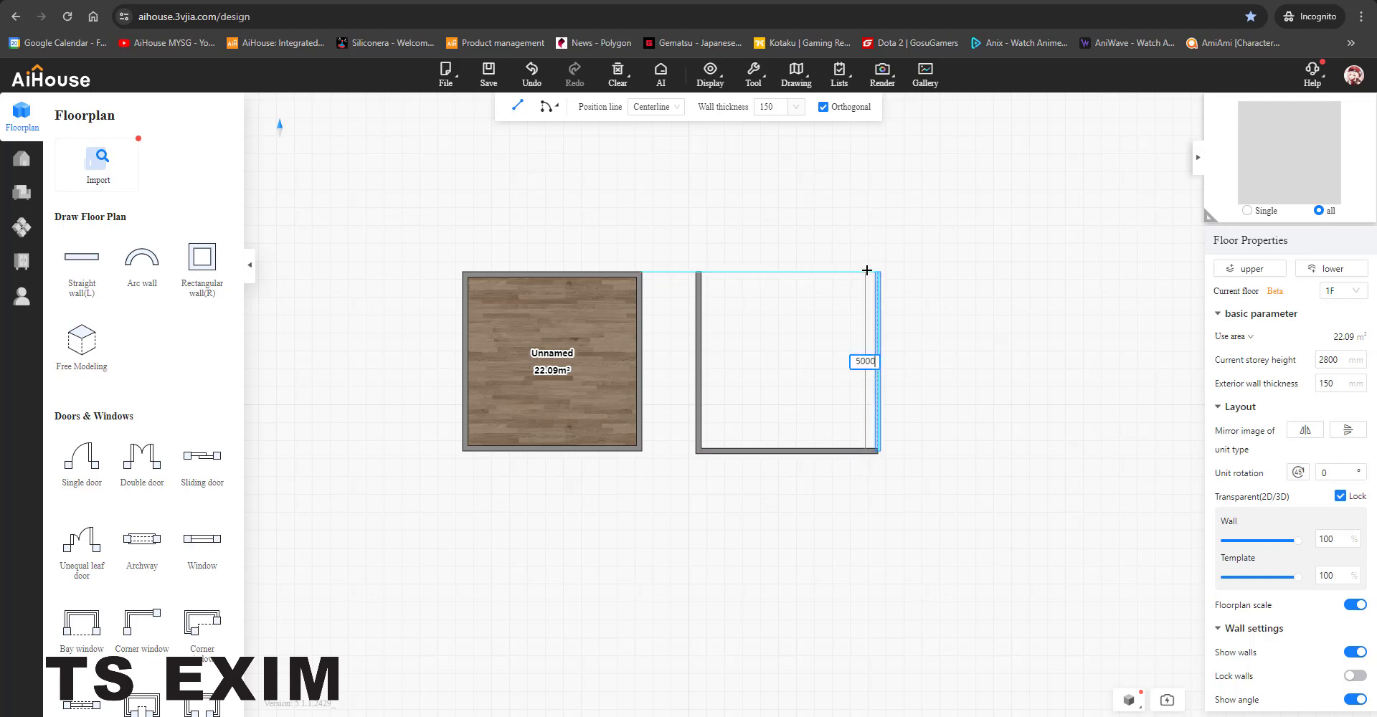
key(Return)
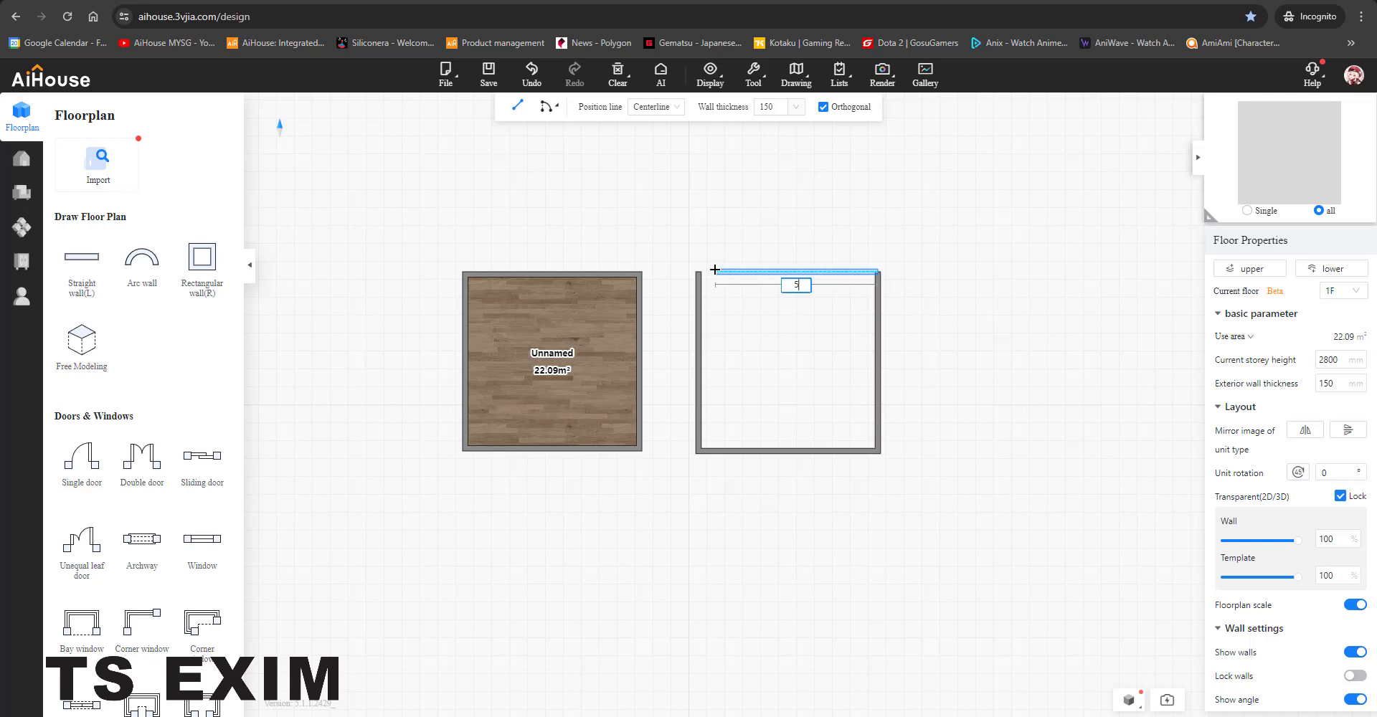
click(715, 270)
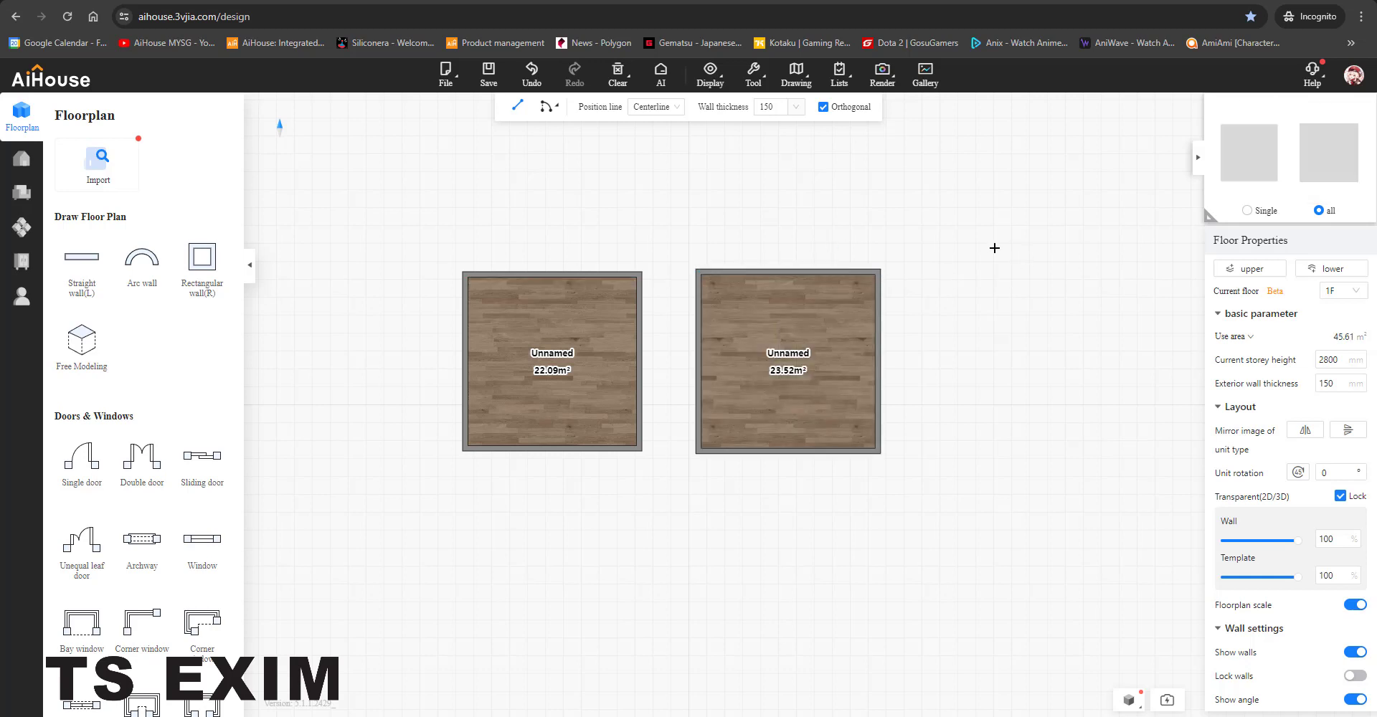
click(834, 235)
Step: Cancel the unfinished wall and switch the position line to Exterior line
right_click(855, 211)
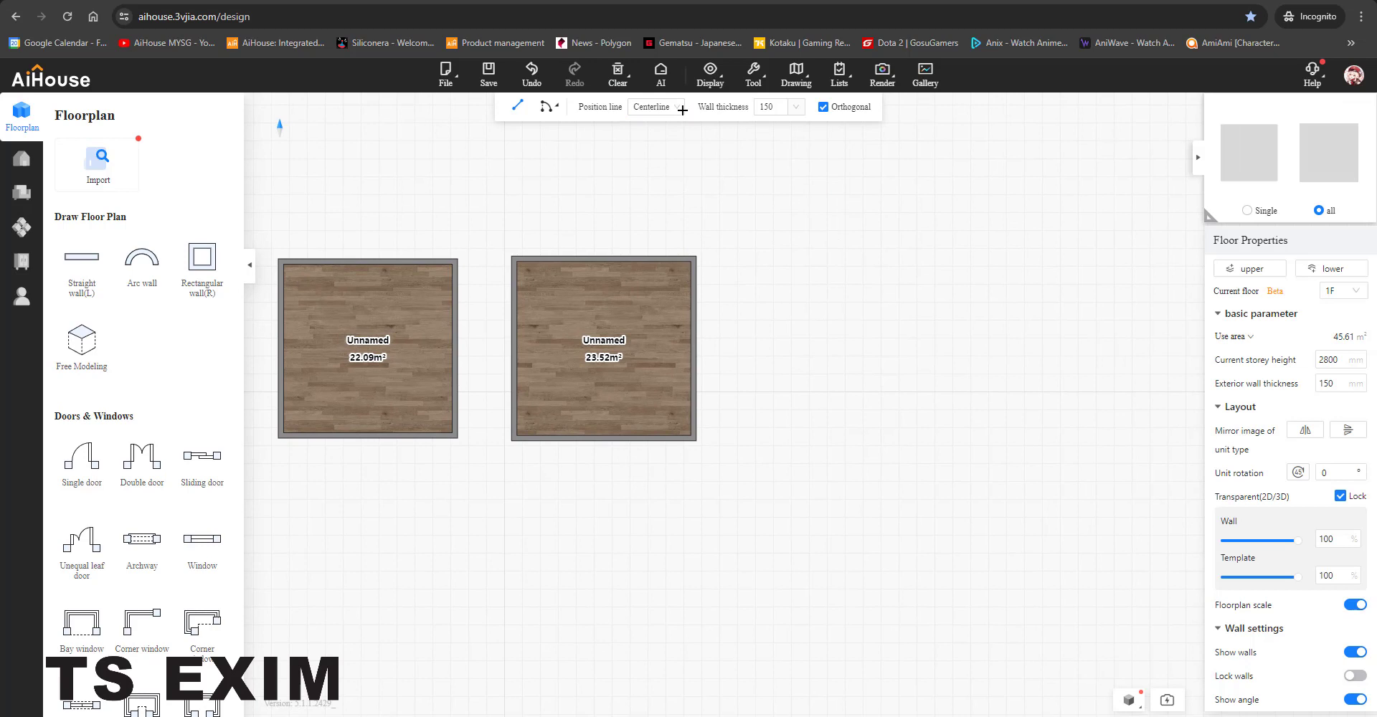
click(672, 108)
click(680, 175)
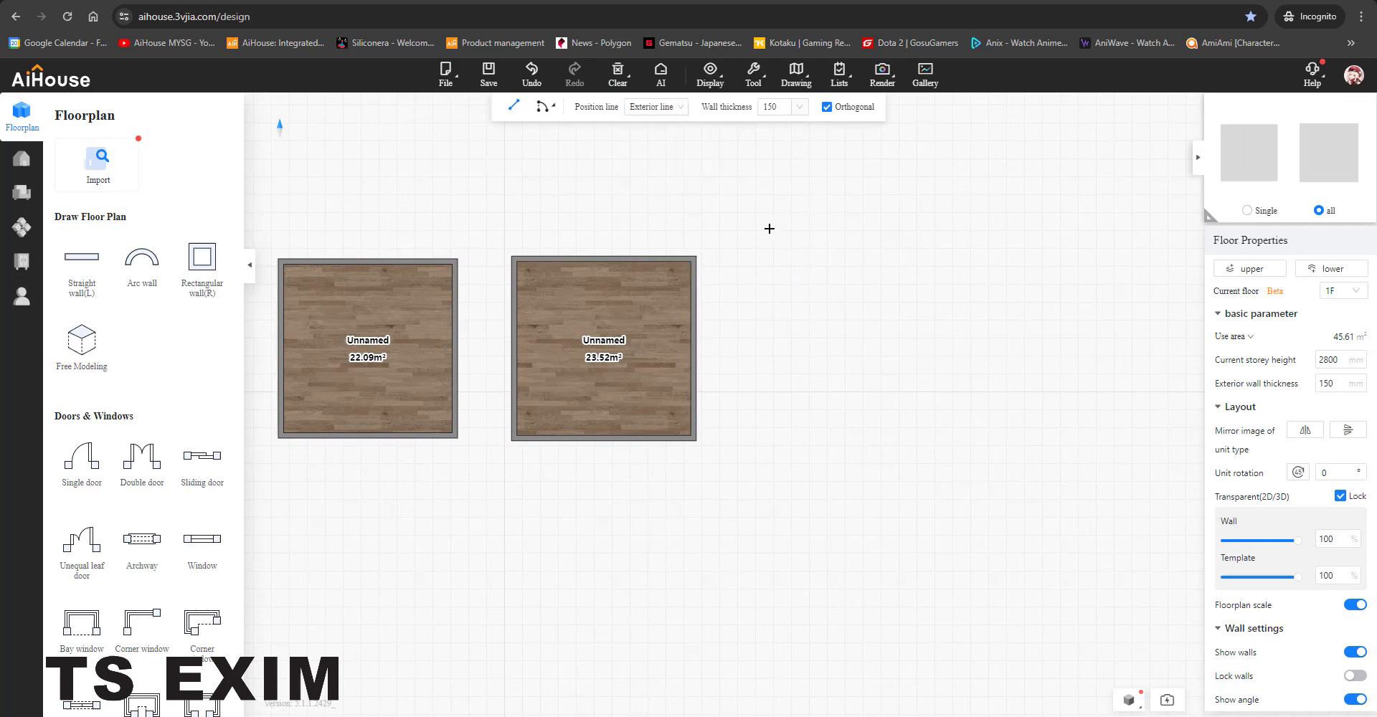
Step: Draw a third 5000 × 5000 room on exterior-line walls, reaching 25.00 m²
click(765, 229)
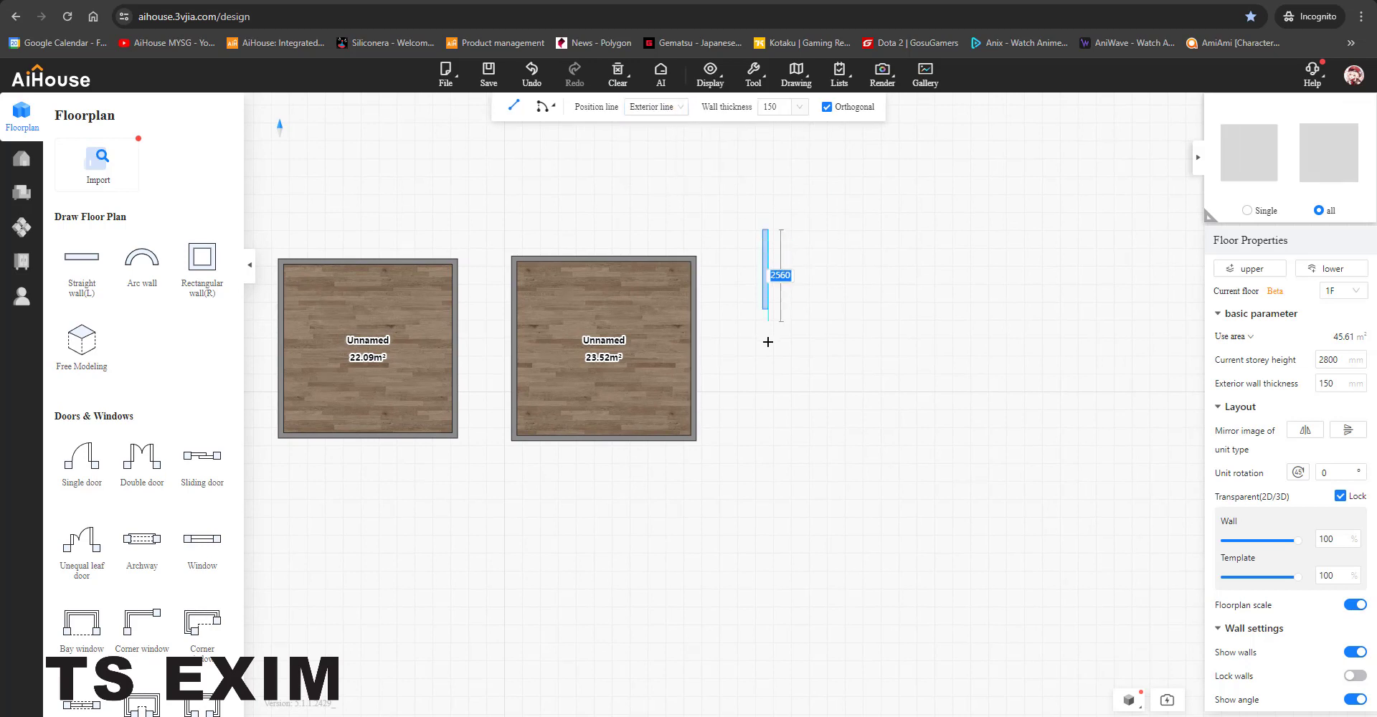
click(772, 394)
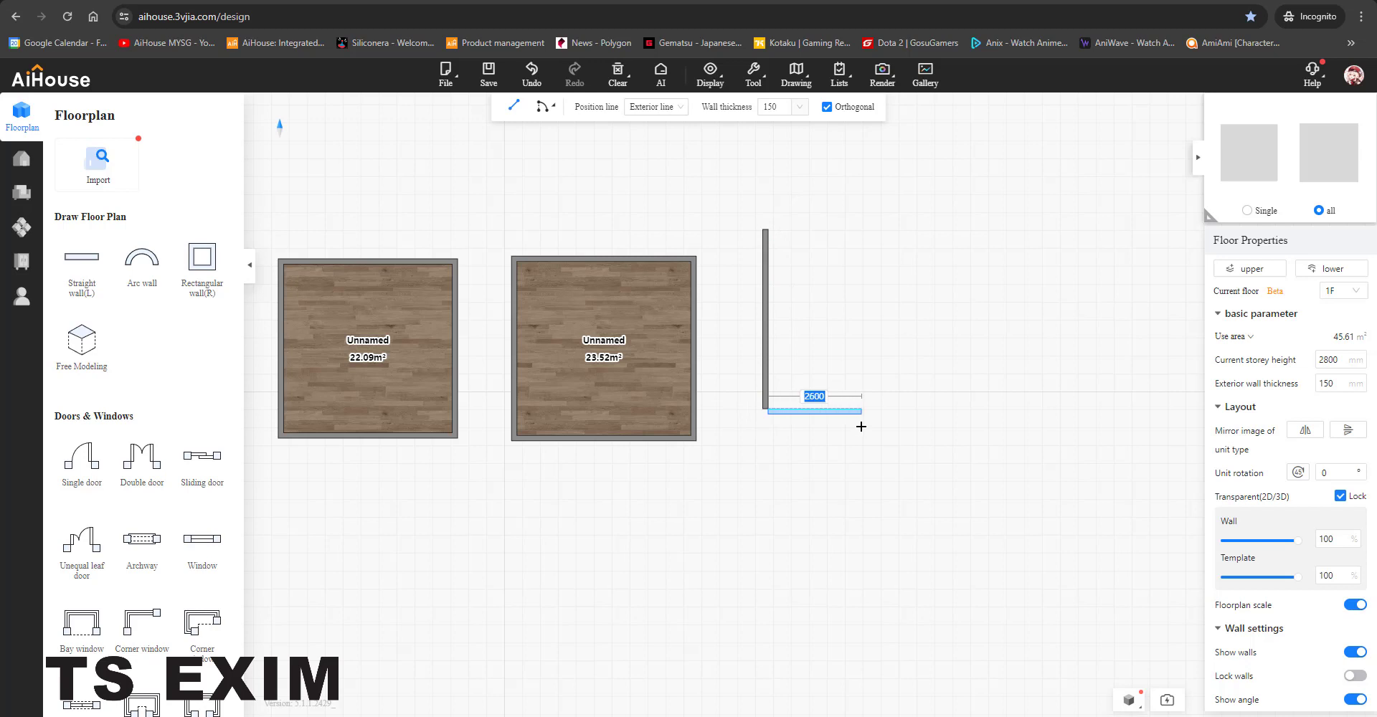
text(5000)
key(Return)
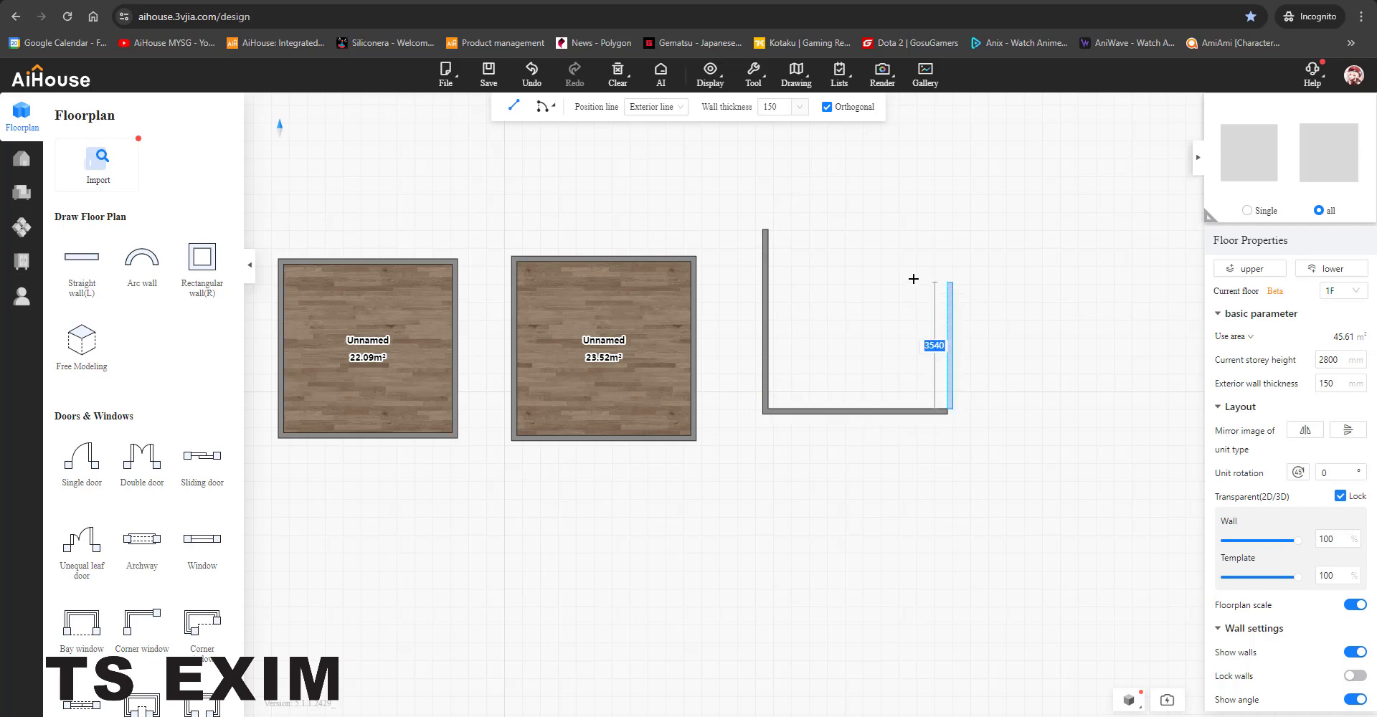
key(Return)
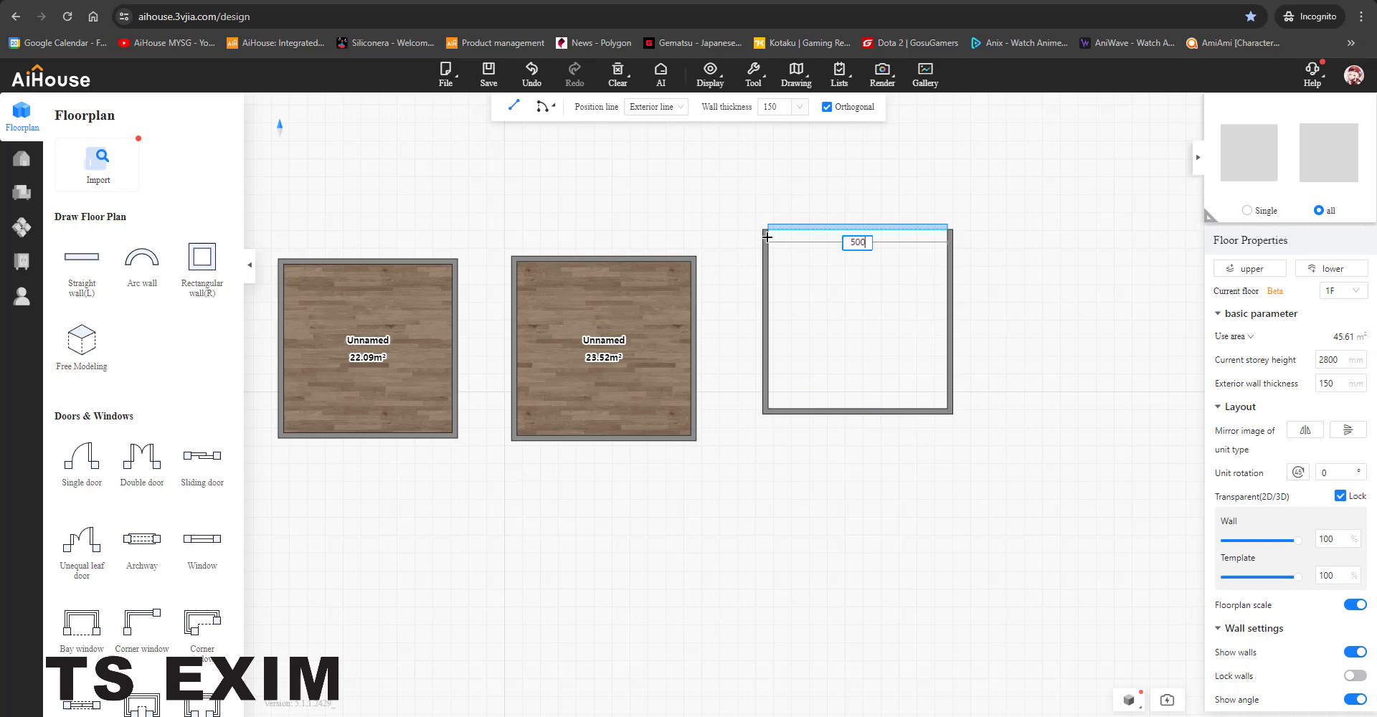
key(Return)
Step: Exit wall drawing and pan the floor plan to recentre the three rooms
right_click(659, 203)
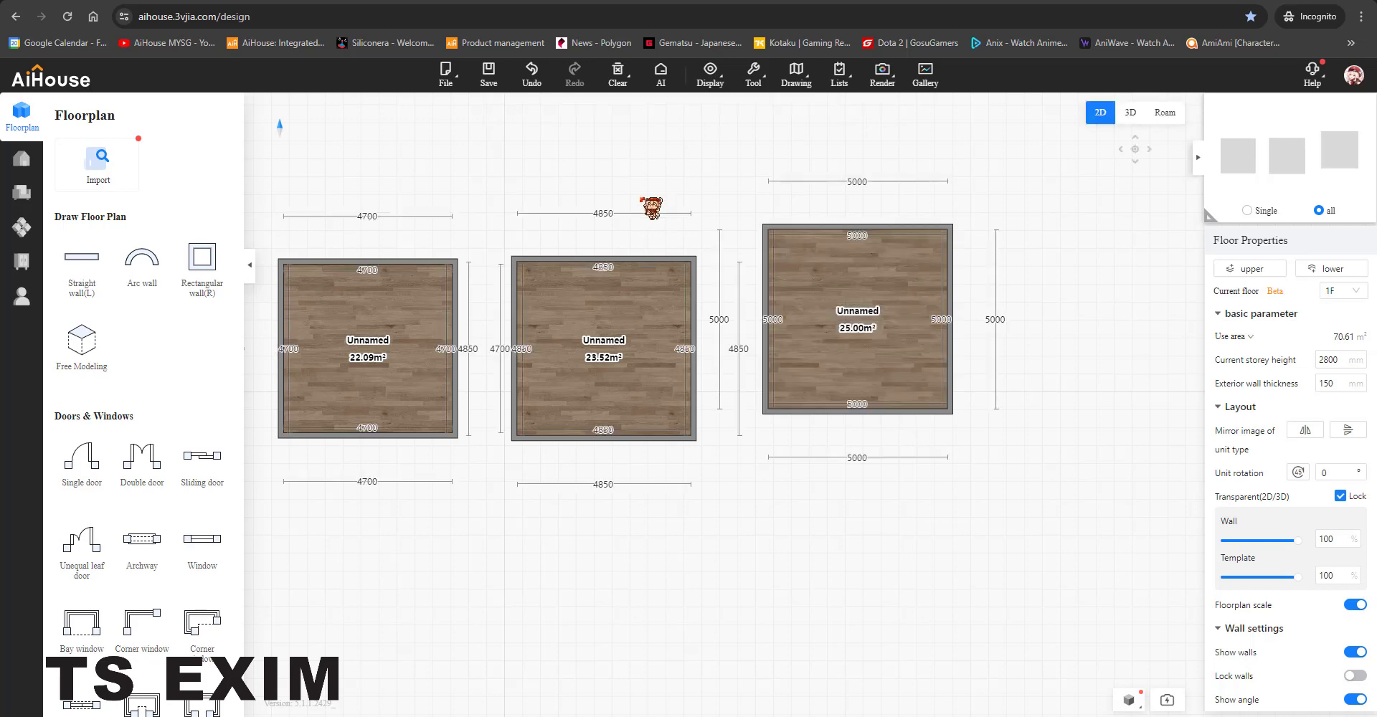
drag(686, 168, 703, 178)
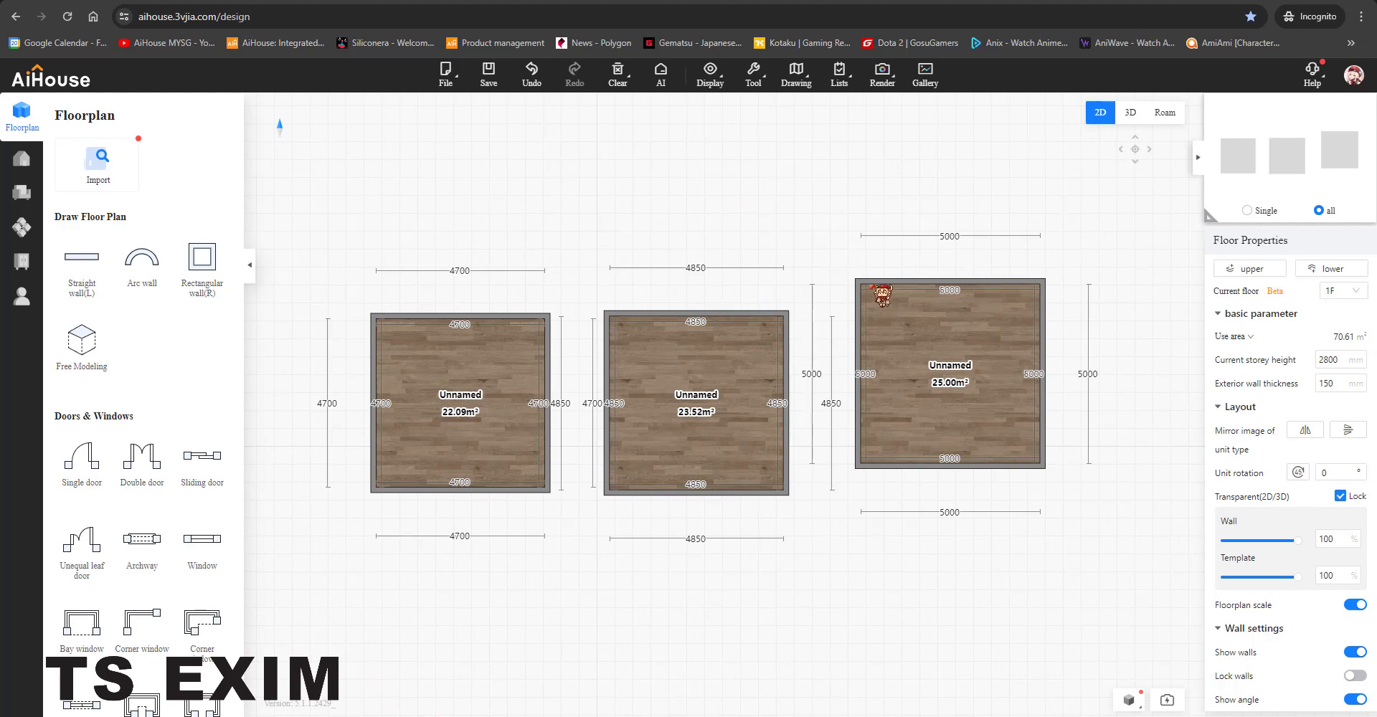
scroll(878, 273, up, 3)
scroll(947, 240, down, 4)
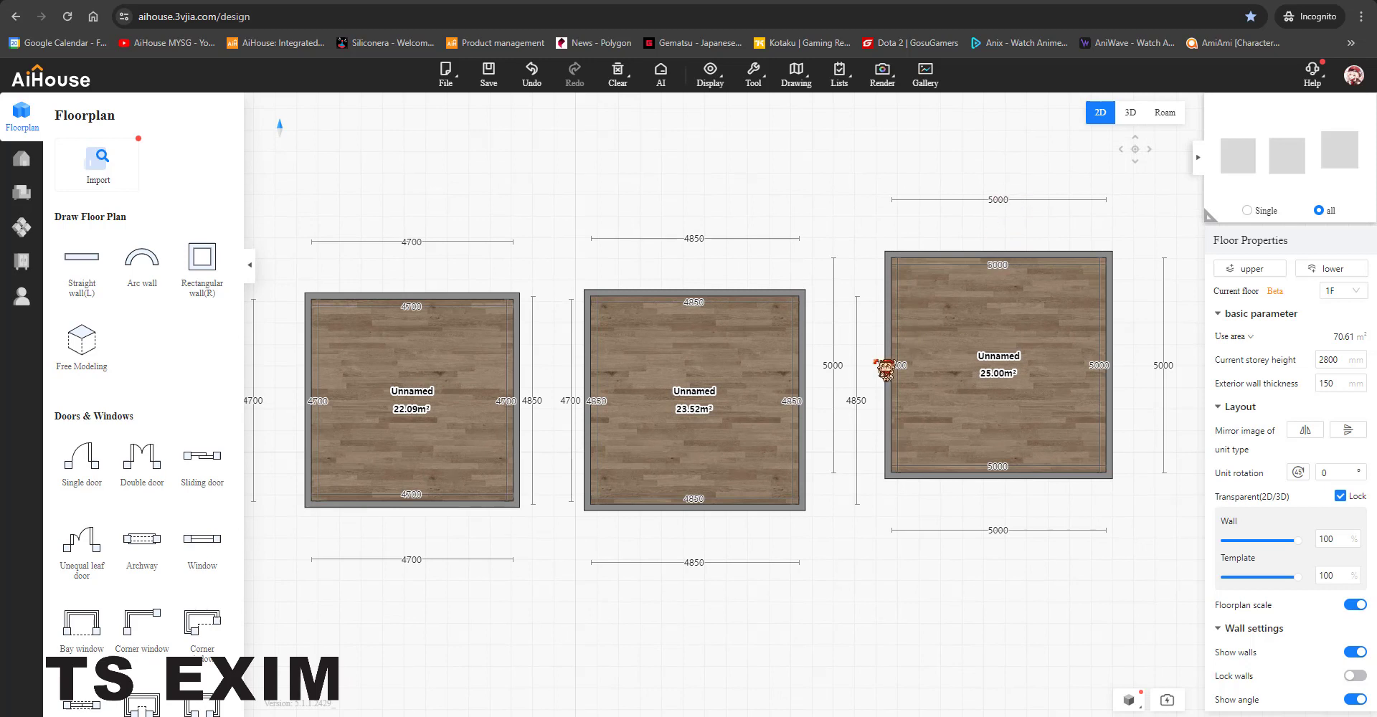
drag(789, 584, 875, 601)
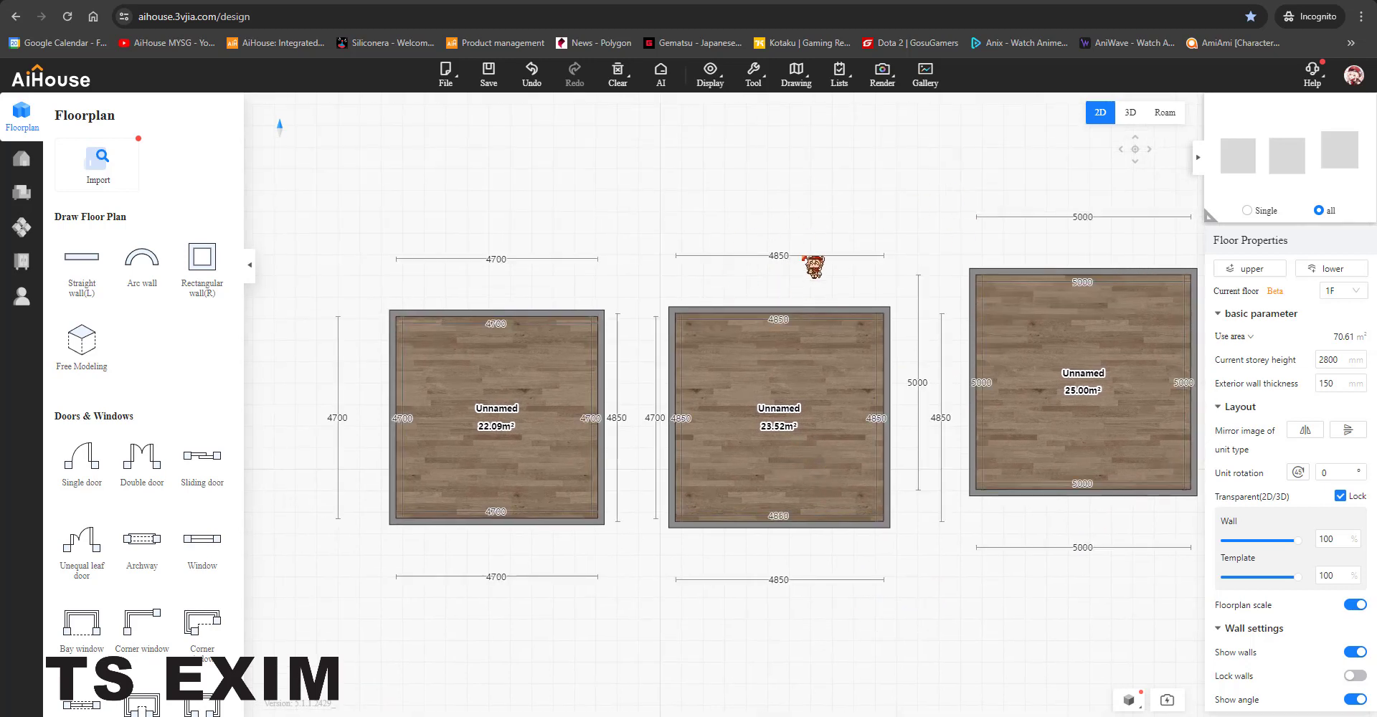
click(71, 273)
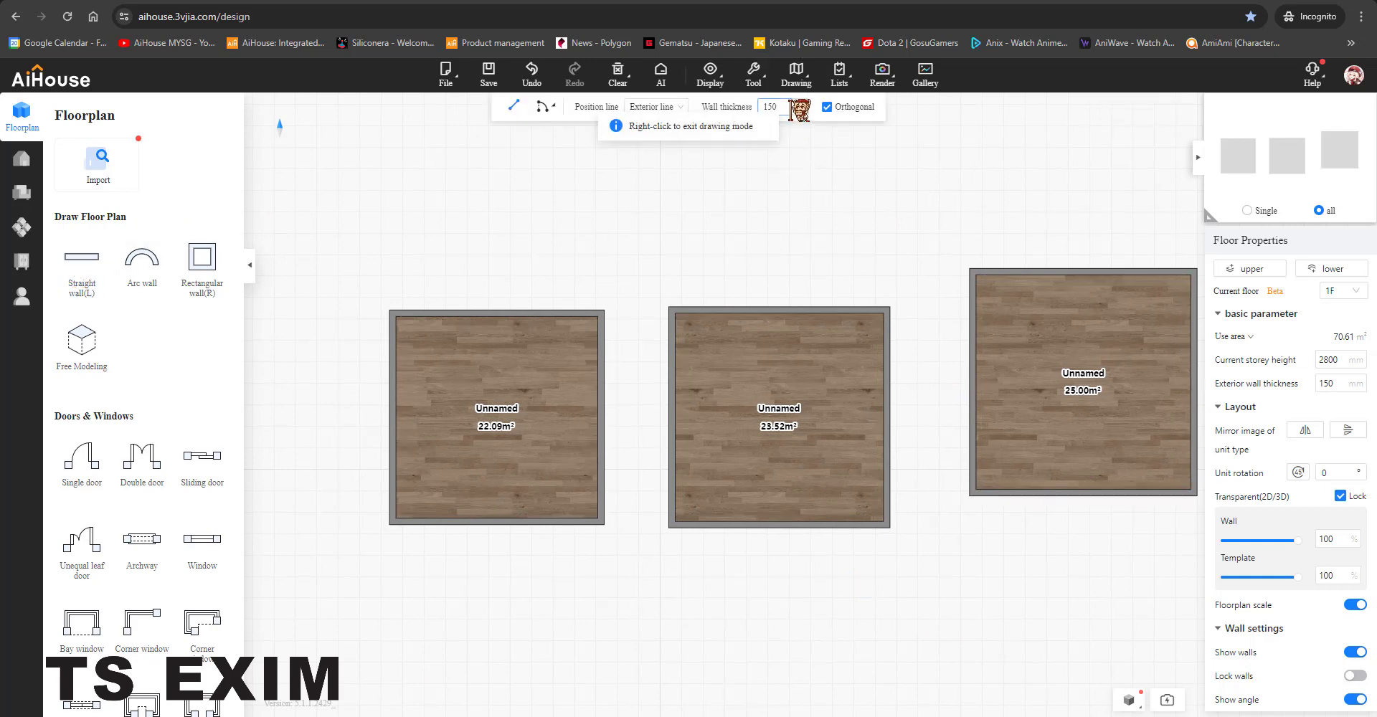
right_click(796, 107)
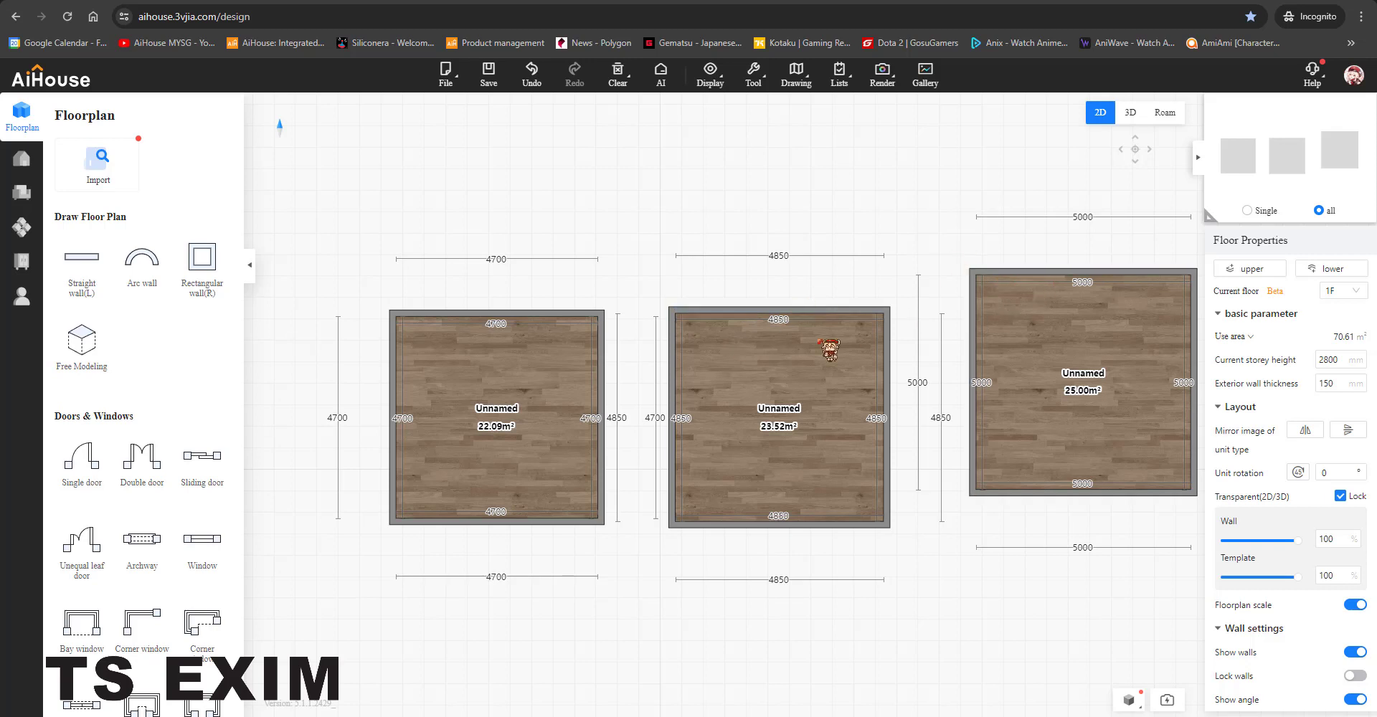
drag(604, 293, 703, 310)
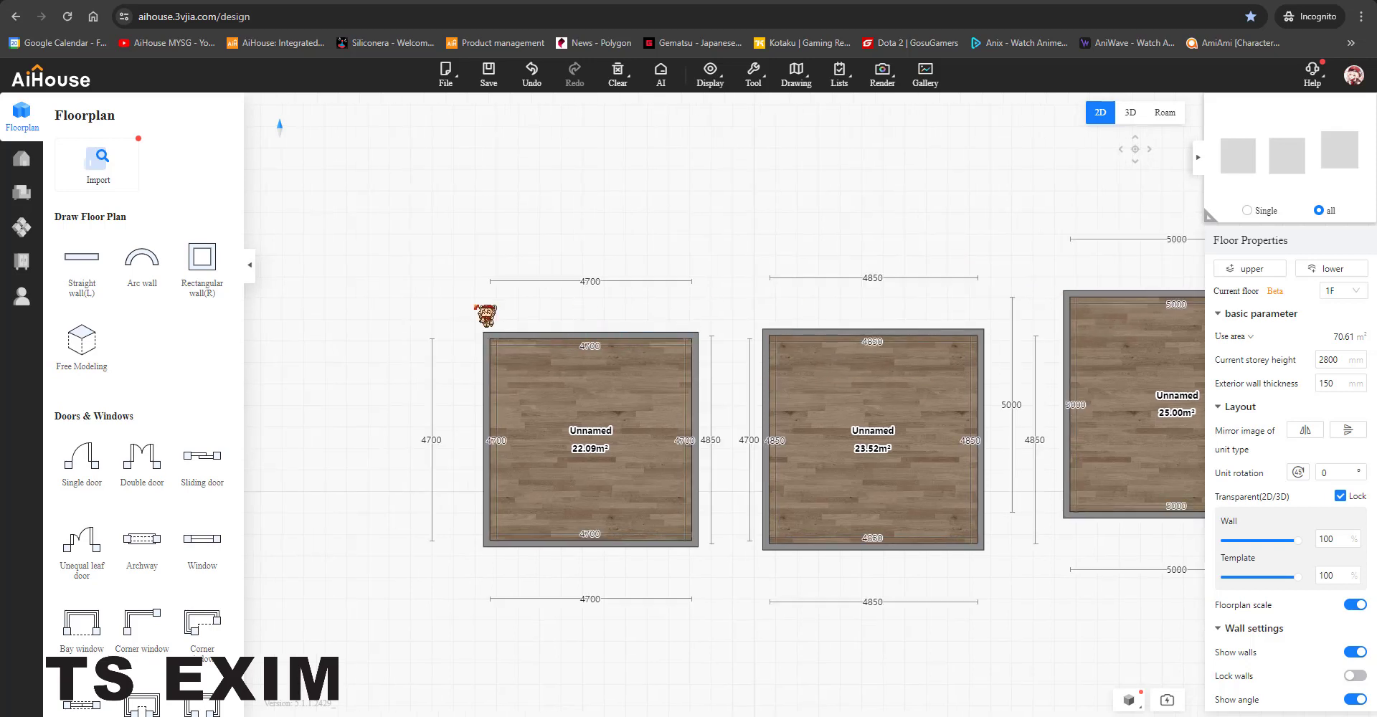
Step: Pan and zoom out until all three rooms (4700, 4850, 5000) and dimensions show
click(82, 267)
click(671, 108)
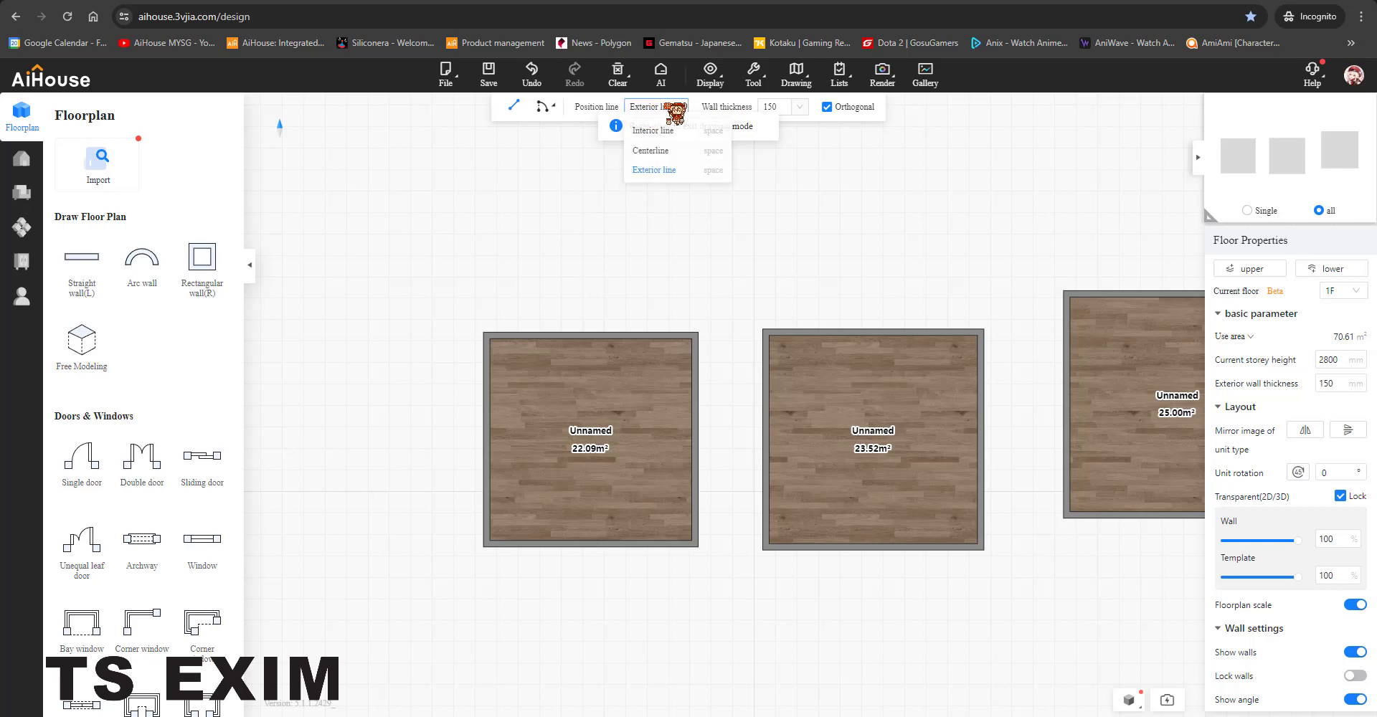
right_click(782, 280)
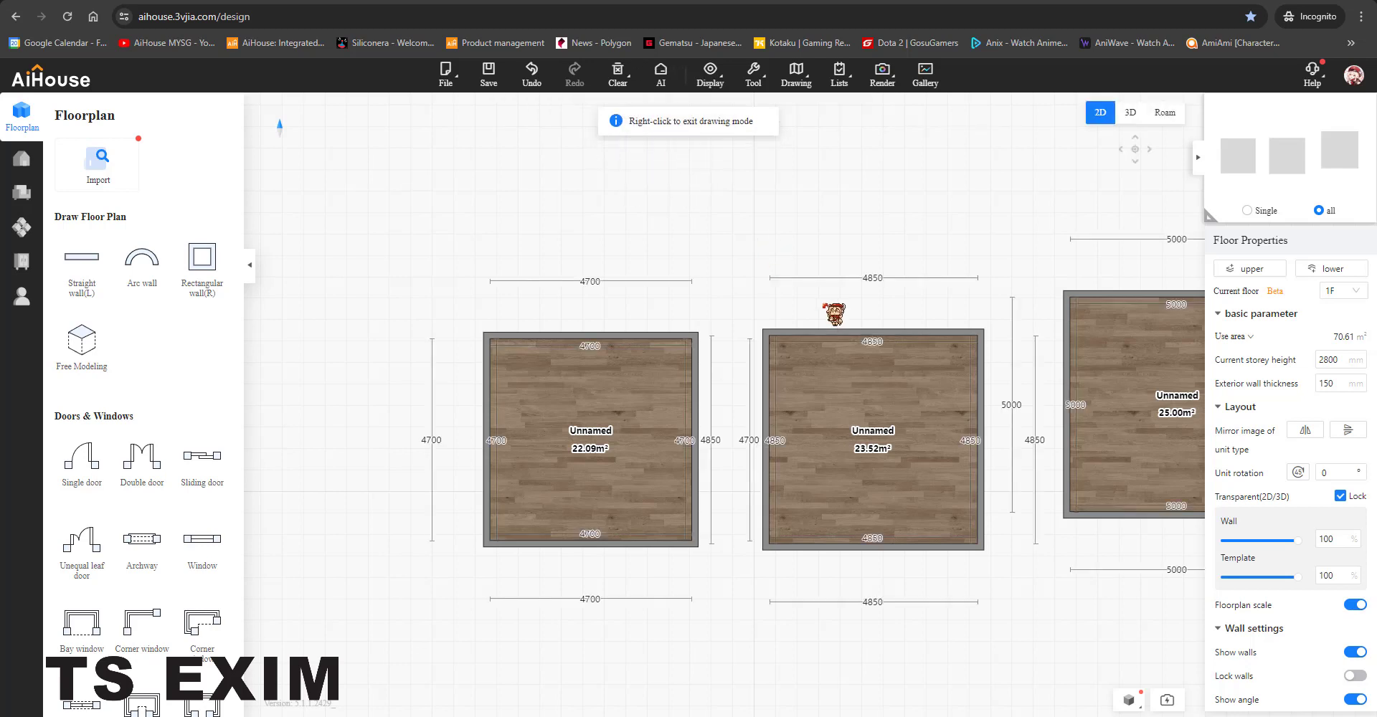
scroll(782, 333, up, 5)
scroll(673, 313, down, 5)
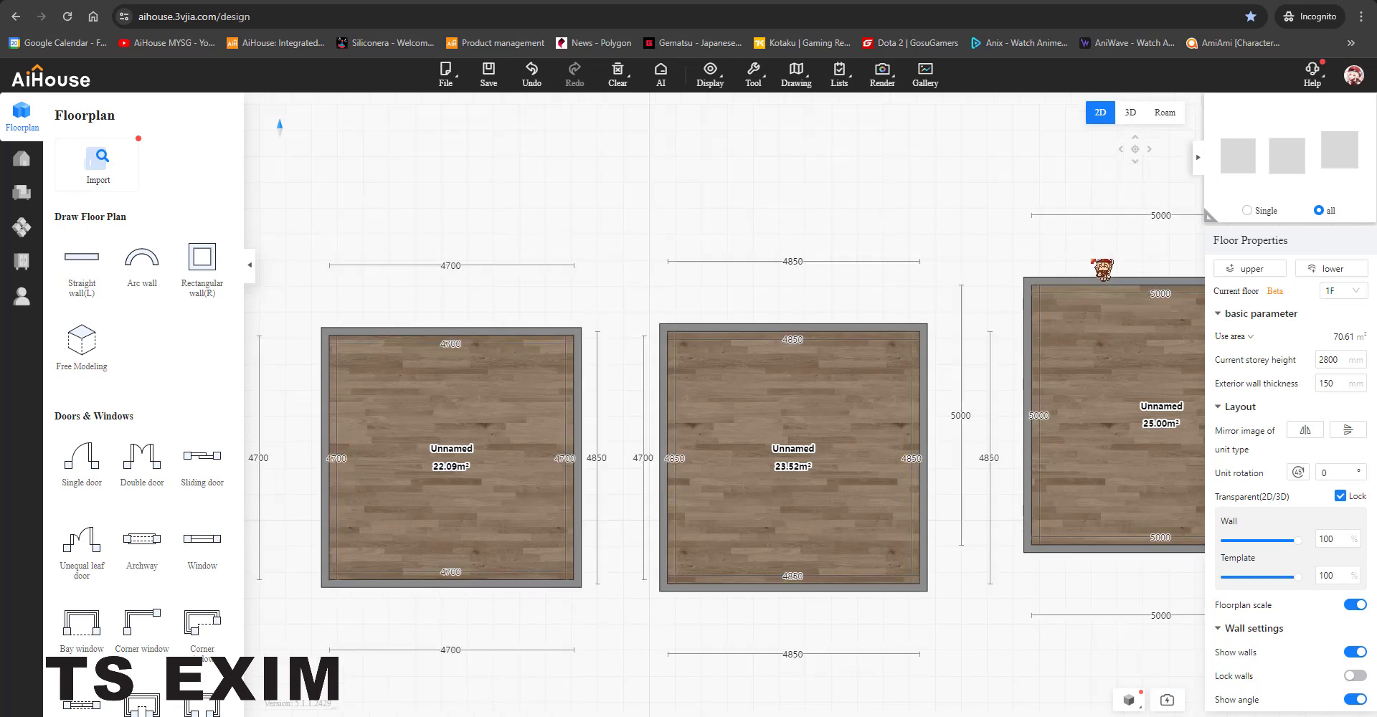
drag(398, 299, 444, 271)
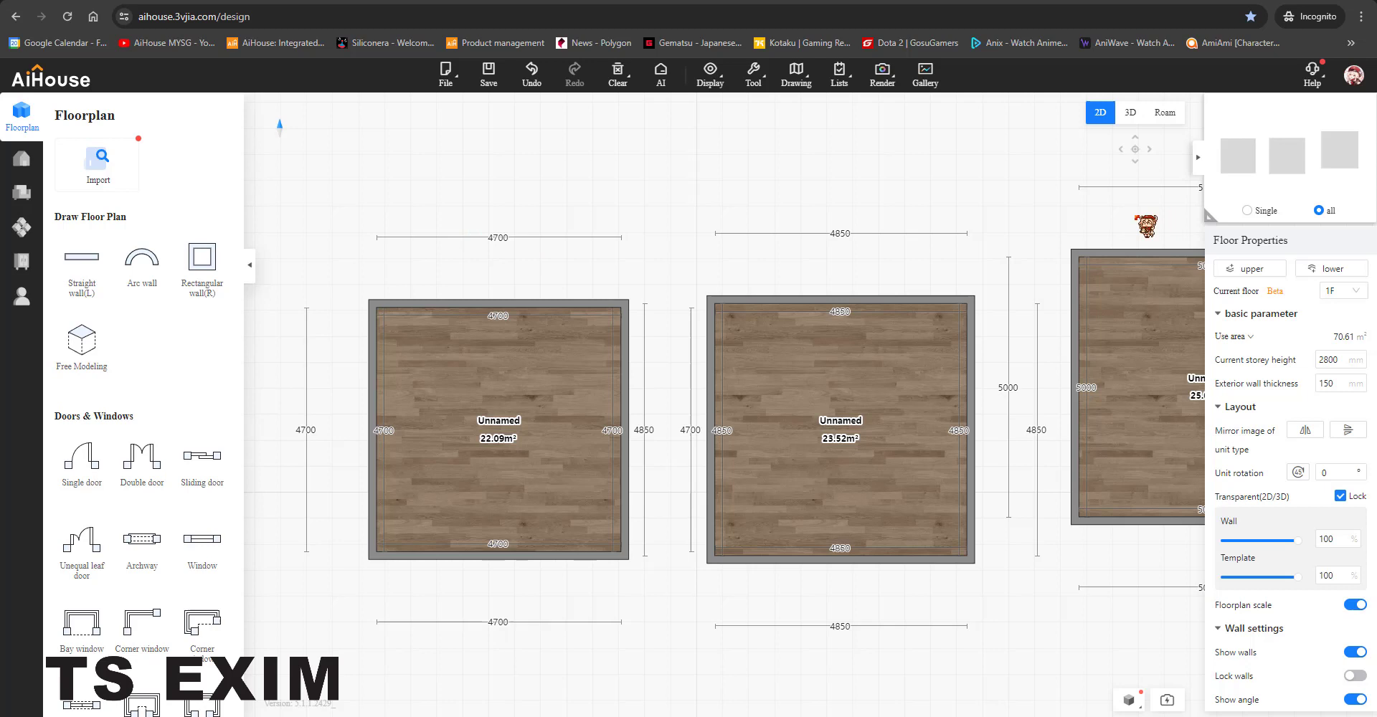
drag(1135, 214, 1046, 252)
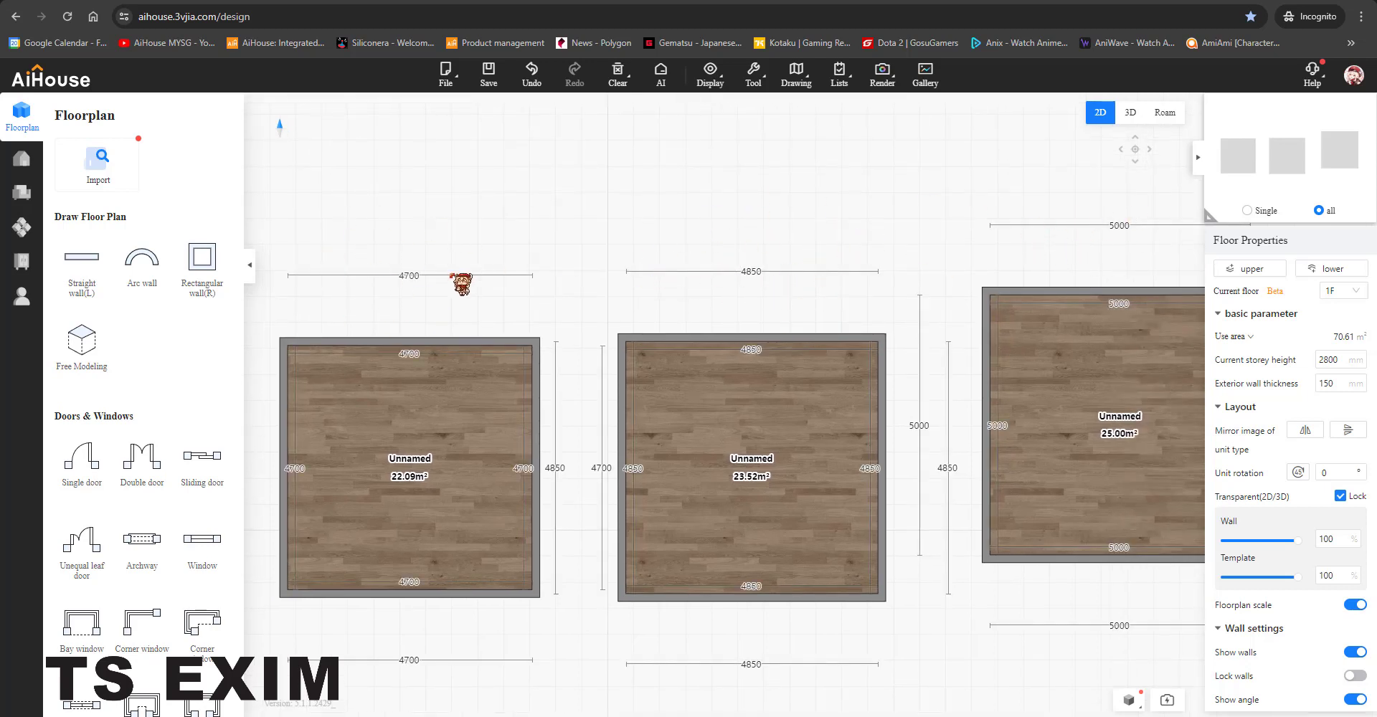
scroll(562, 230, down, 3)
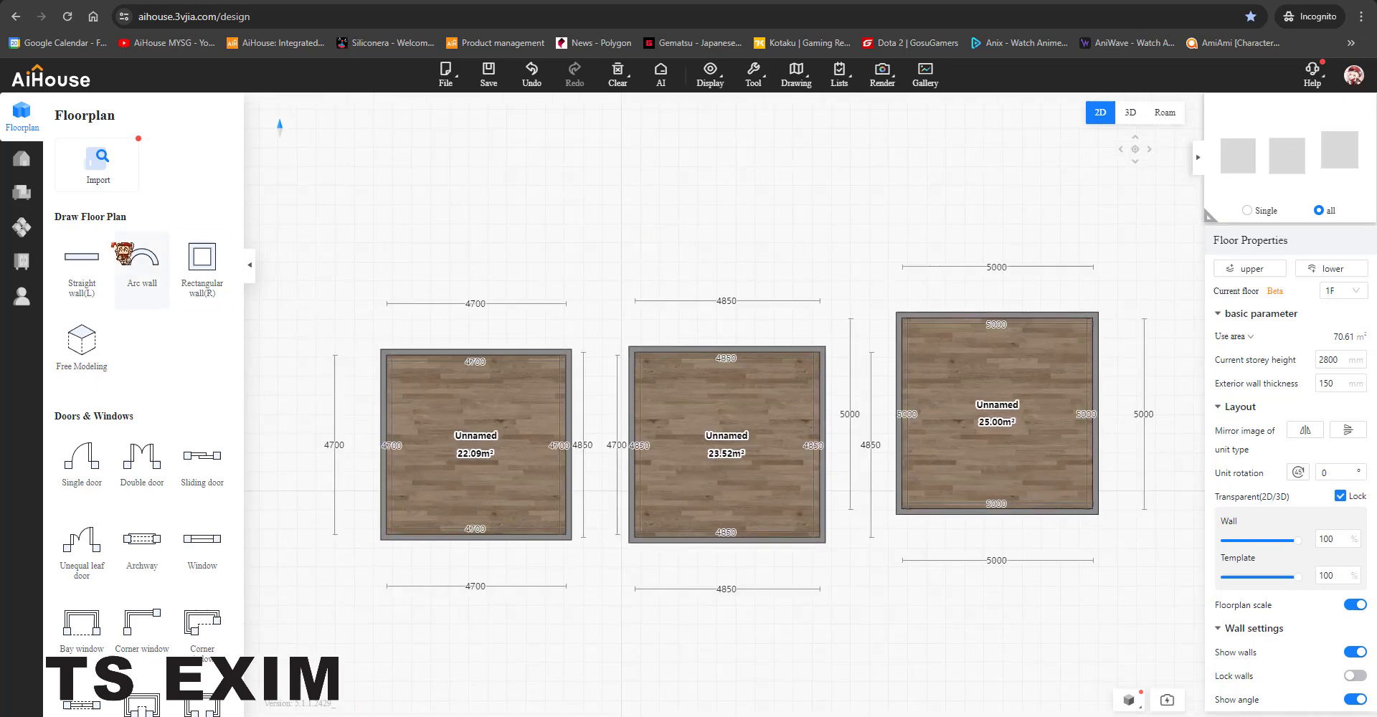
Step: Draw a free semicircular arc wall by radius 2500 above the rooms
click(83, 259)
drag(473, 212, 453, 351)
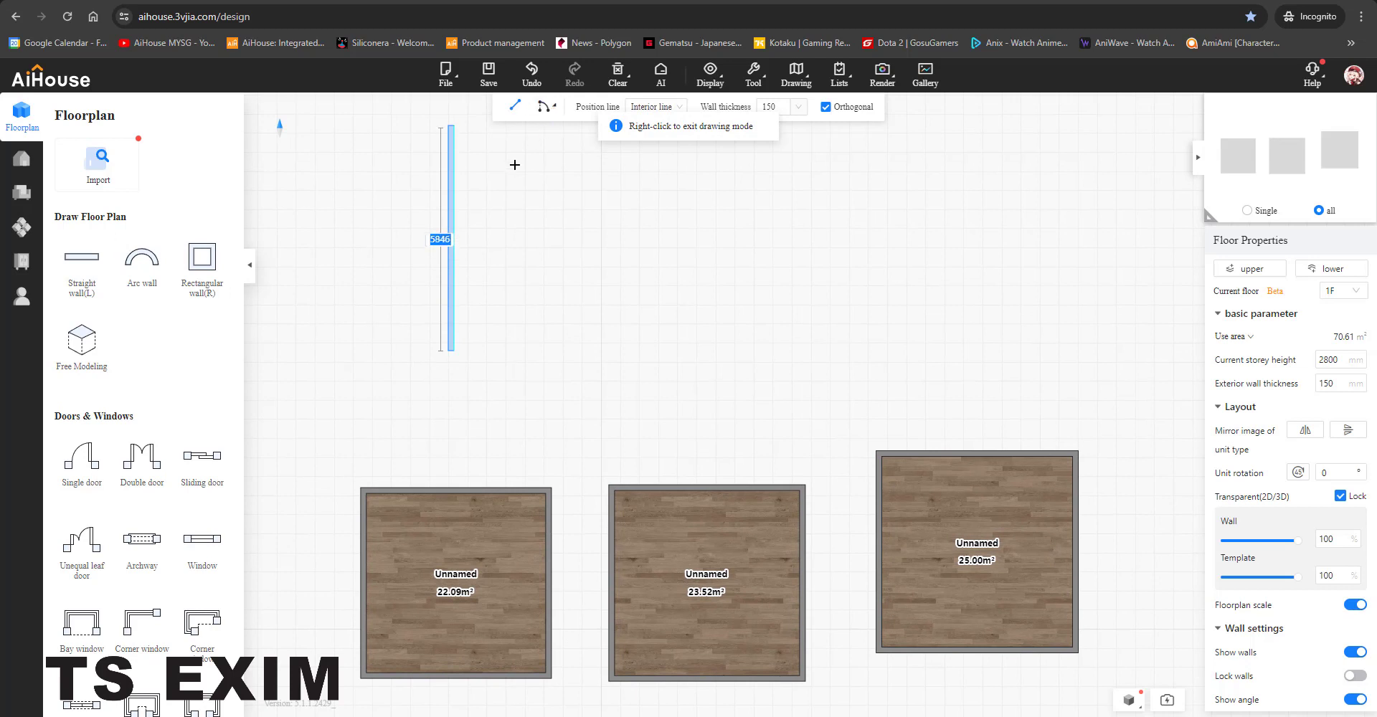
click(543, 108)
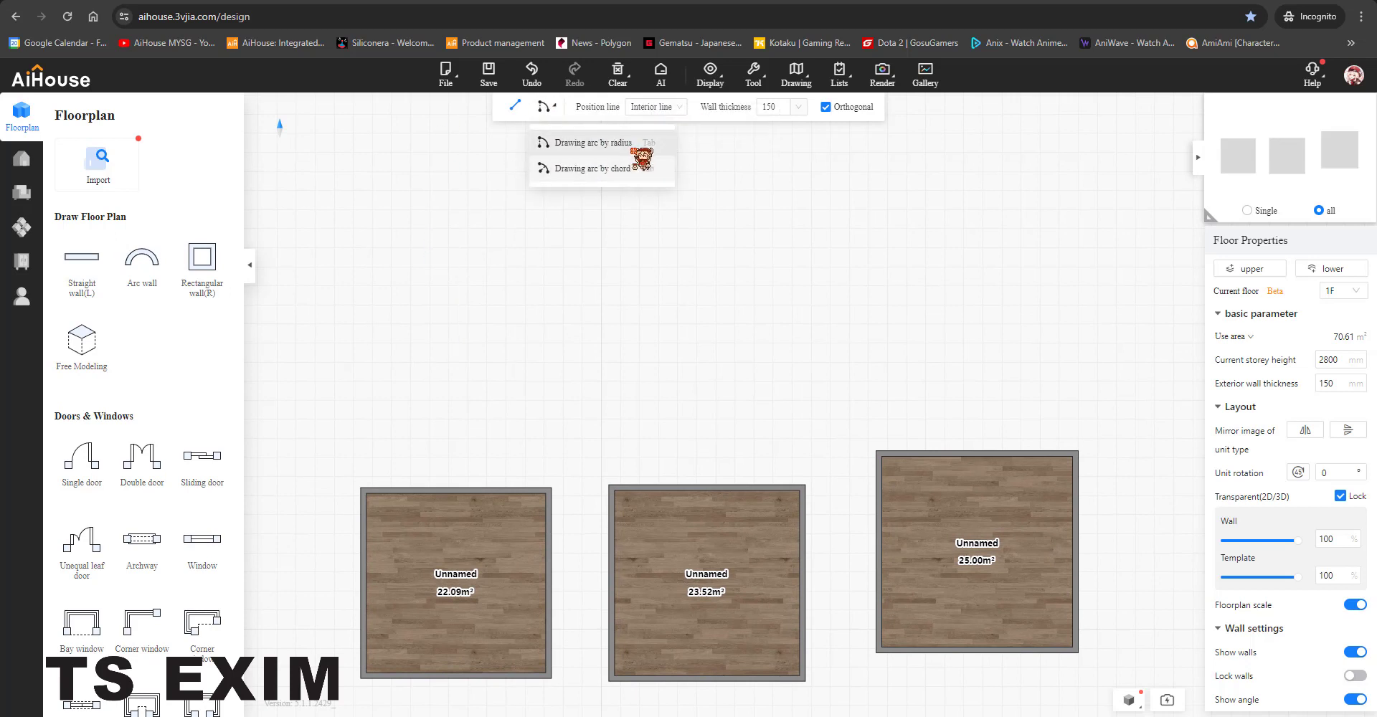
click(596, 142)
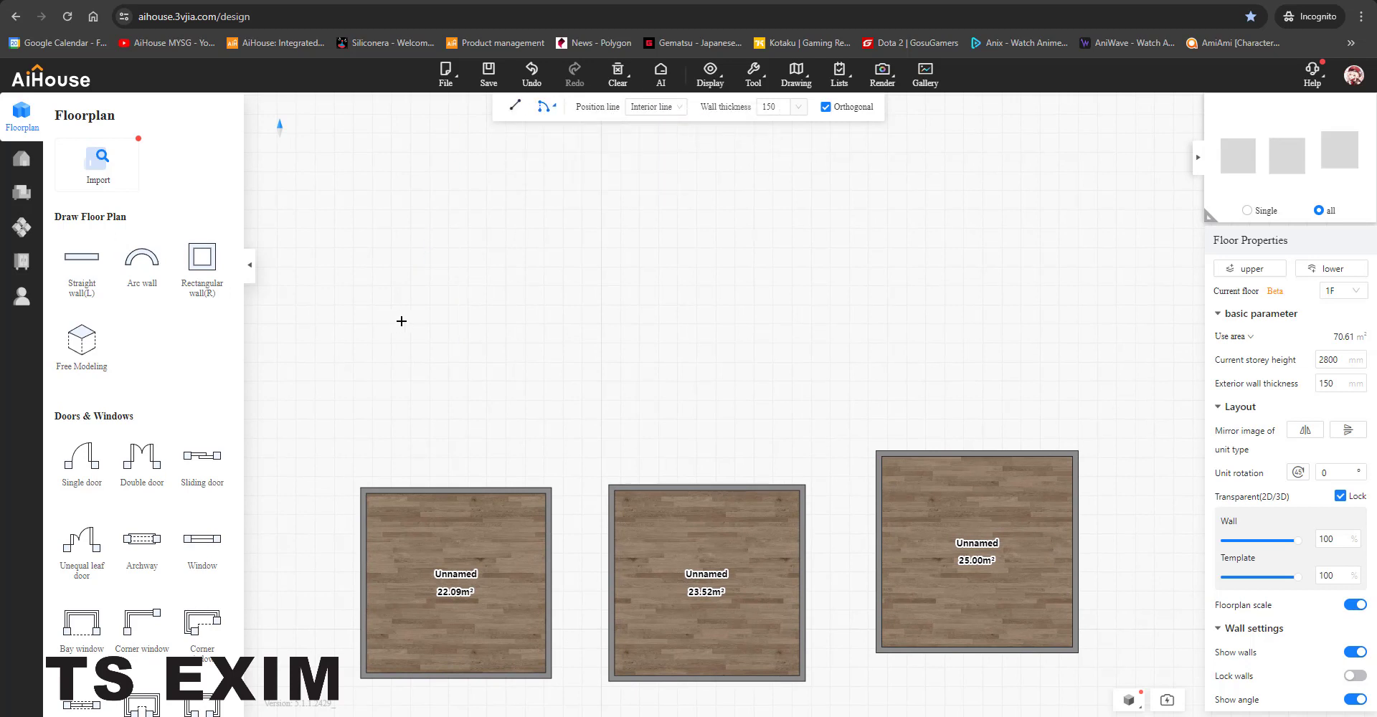
click(457, 335)
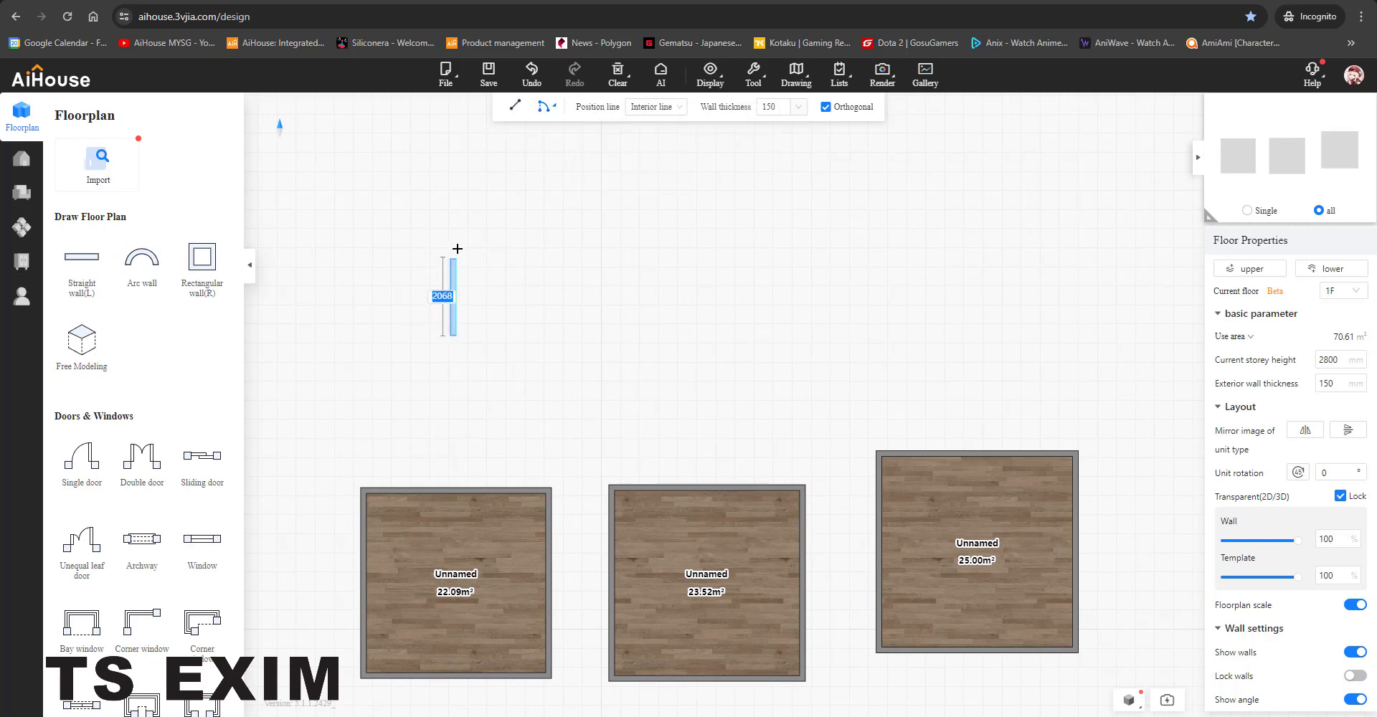
click(462, 148)
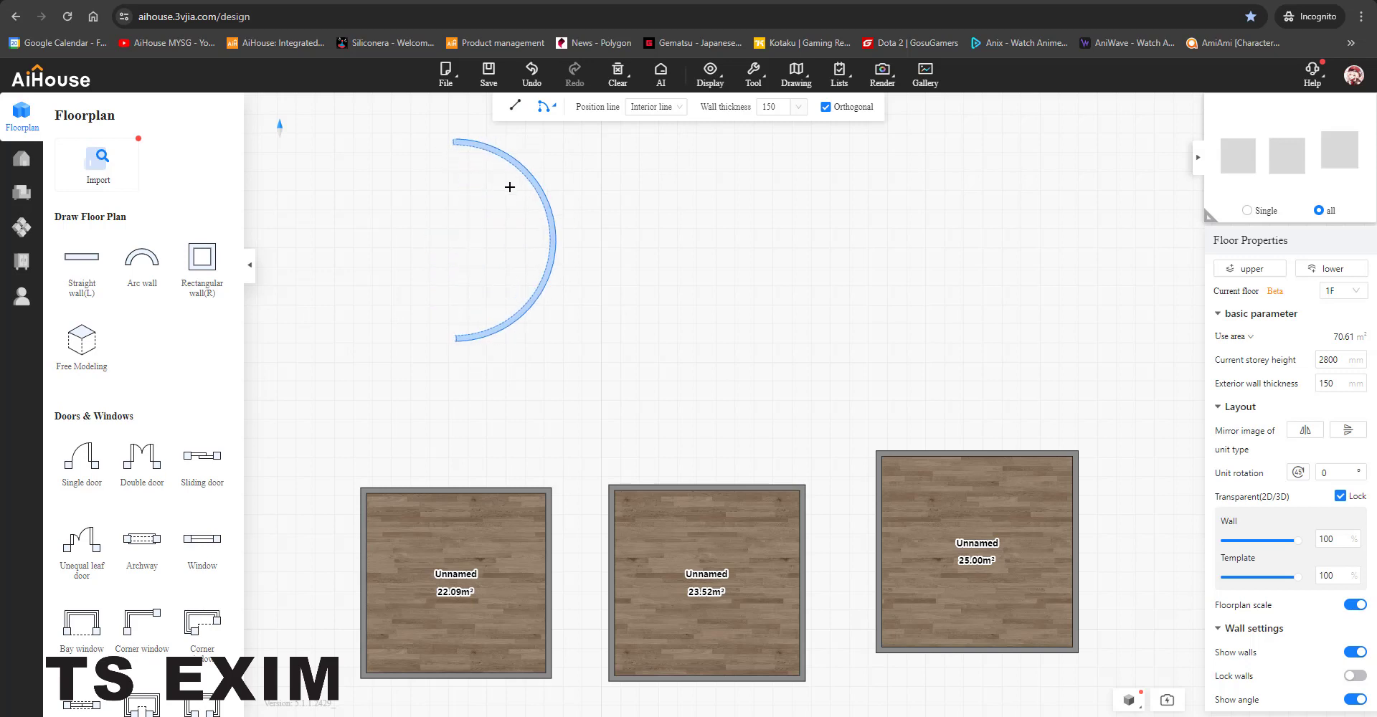
click(531, 179)
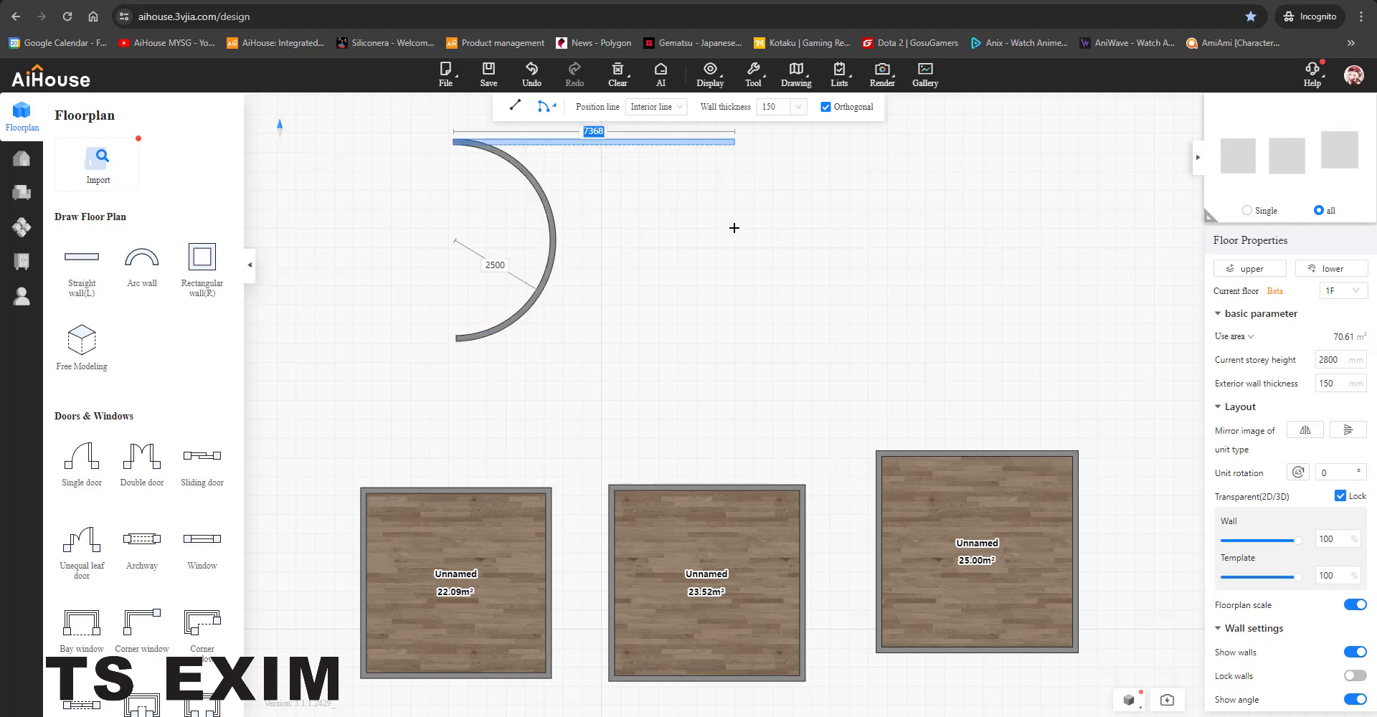
right_click(689, 249)
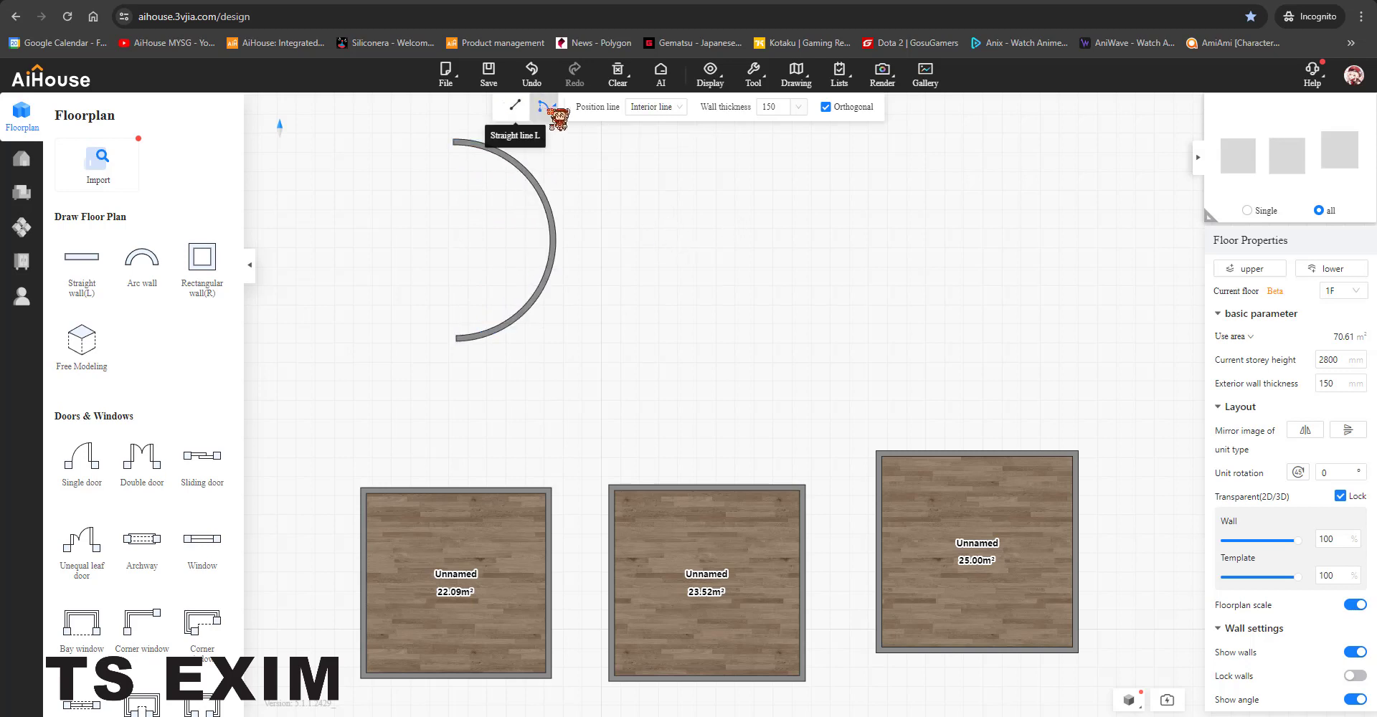
Step: Draw a second semicircular arc wall using the chord method
mouse_move(550, 111)
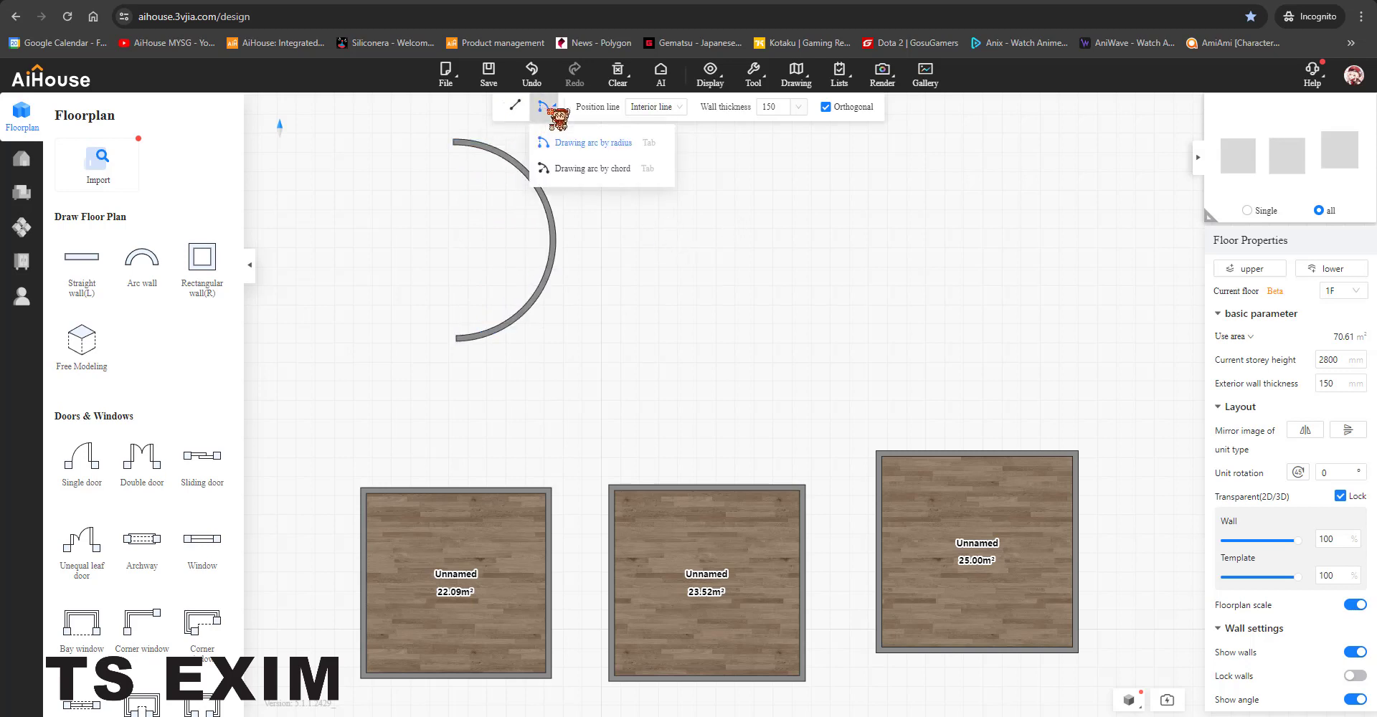
click(602, 171)
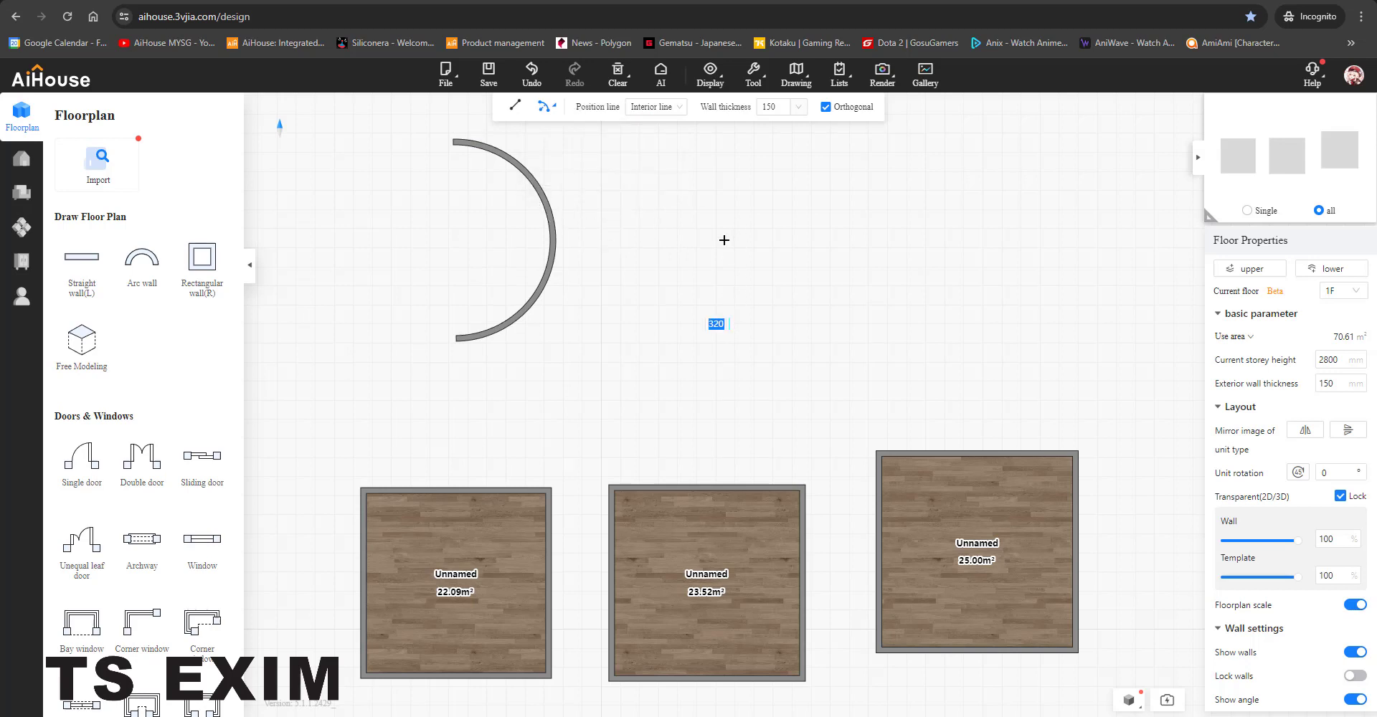
click(729, 171)
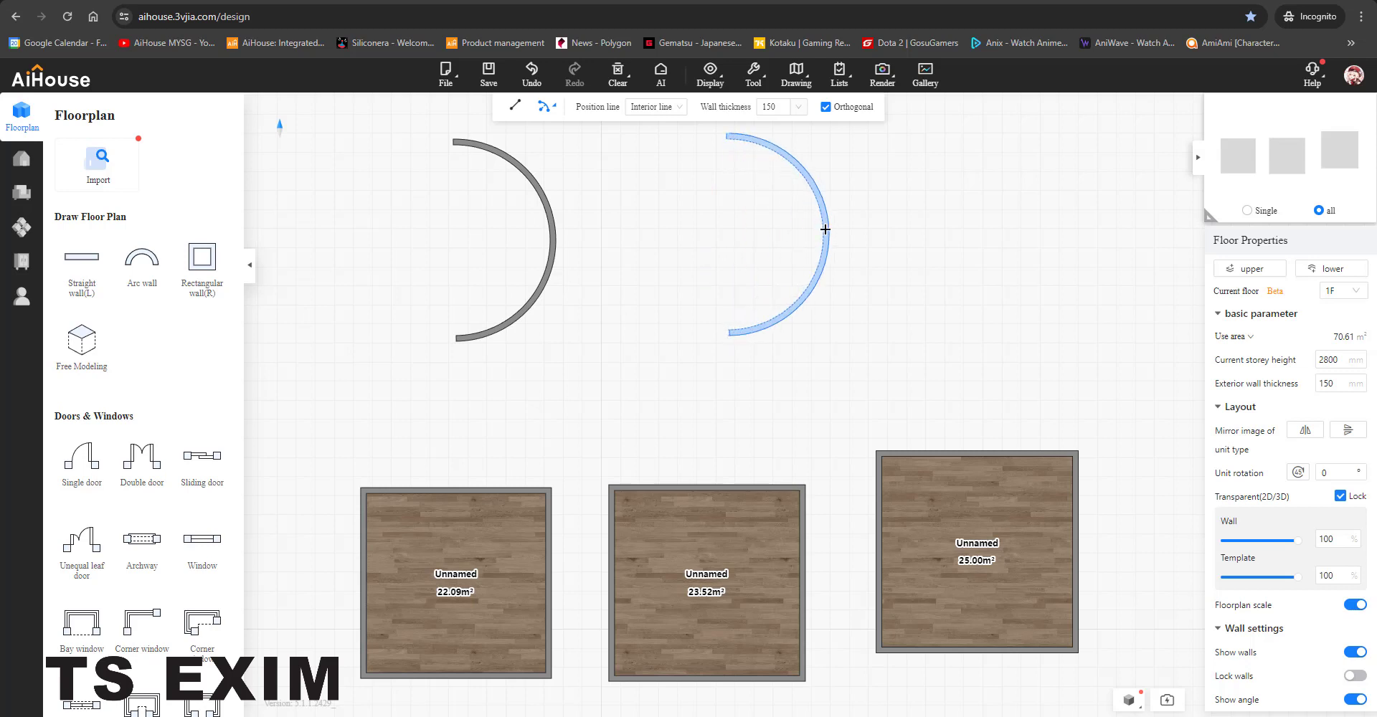
click(823, 229)
right_click(867, 302)
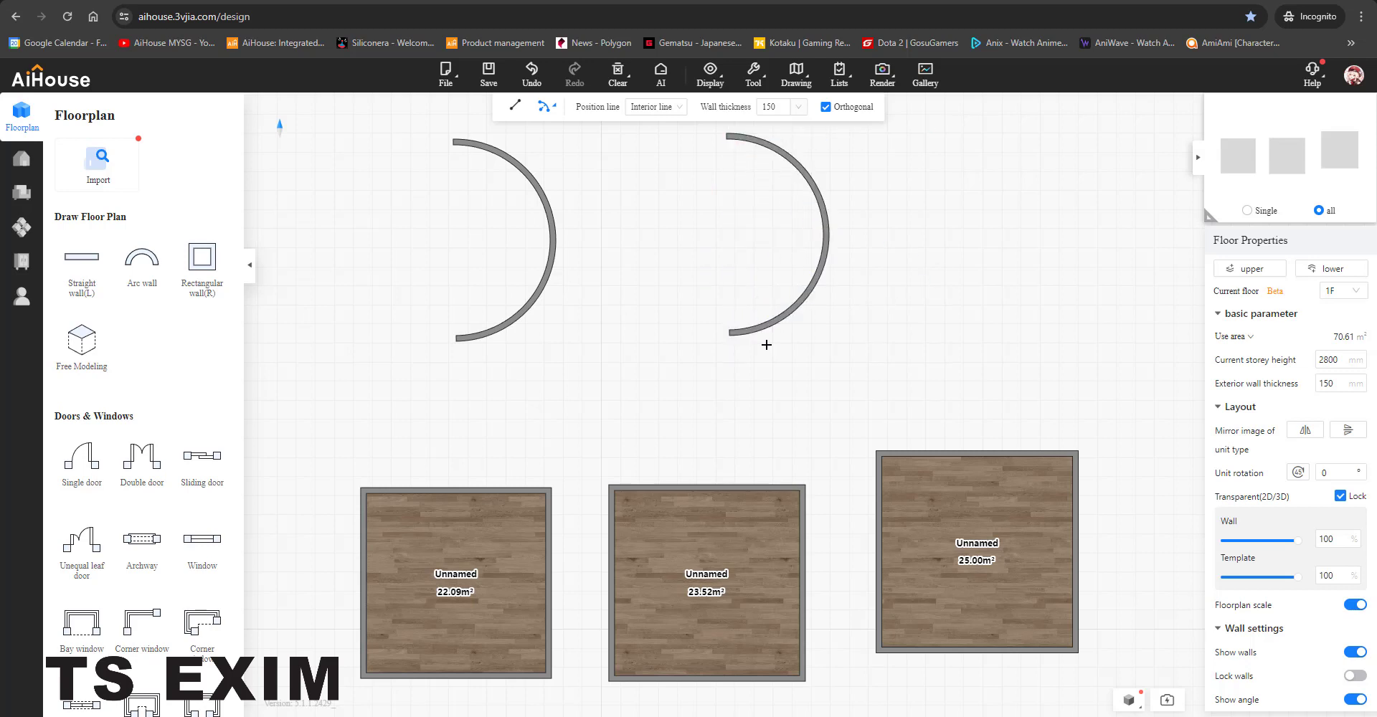
middle_drag(495, 416, 629, 381)
Step: Turn the left room's top wall into an arch 1500 high, enlarging it to 27.20 m²
right_click(623, 385)
click(603, 453)
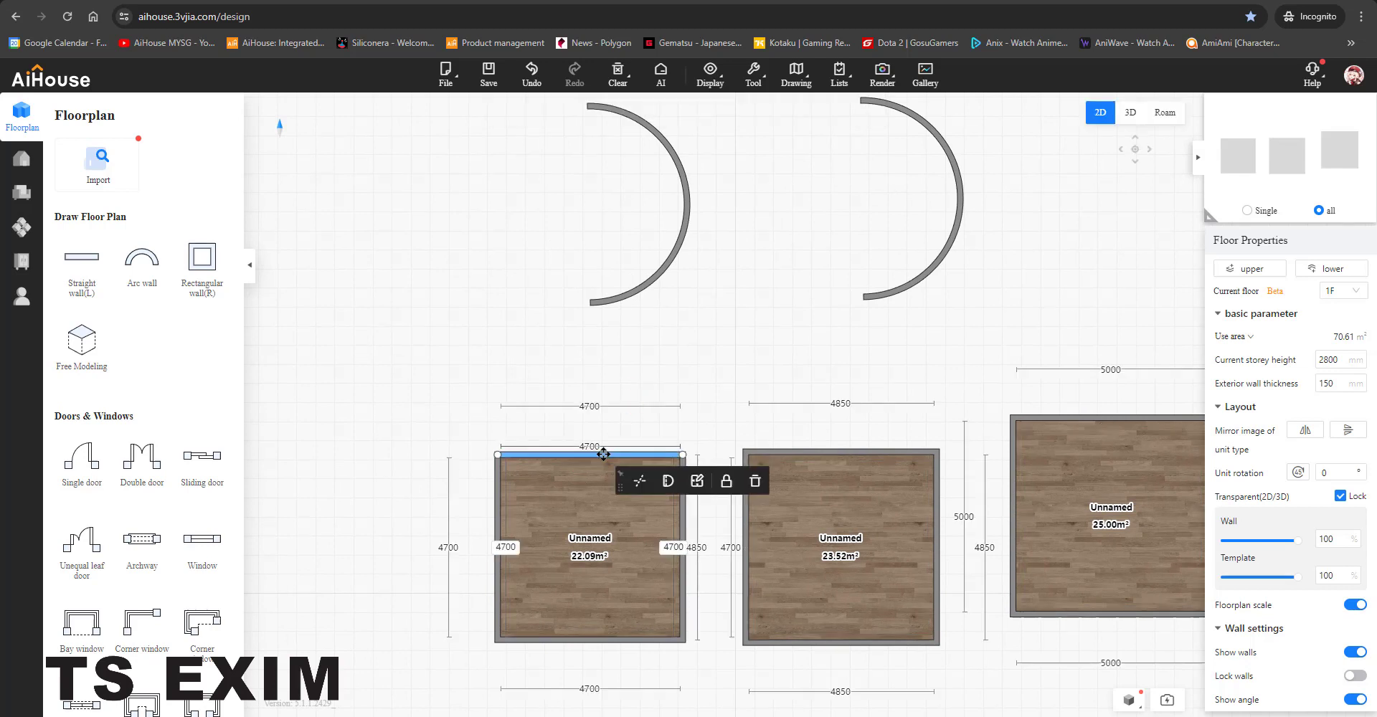
click(668, 480)
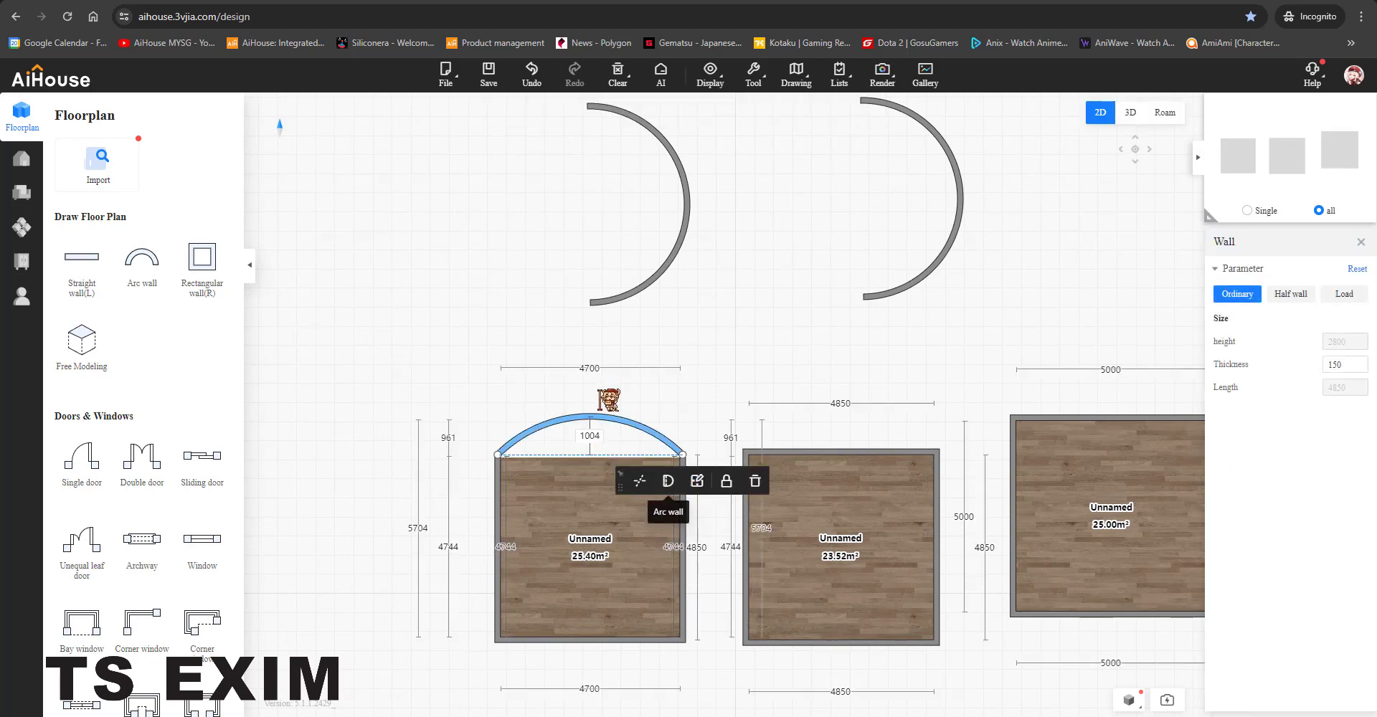
click(589, 435)
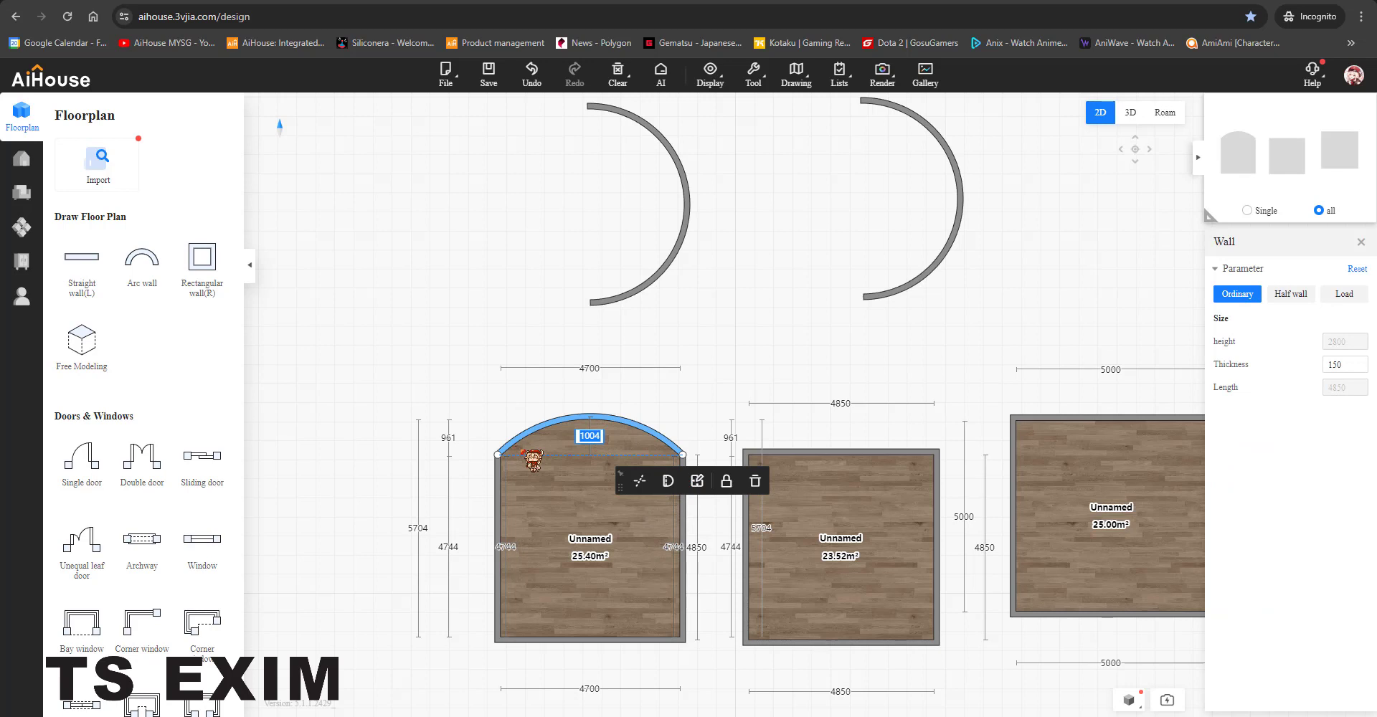
key(Return)
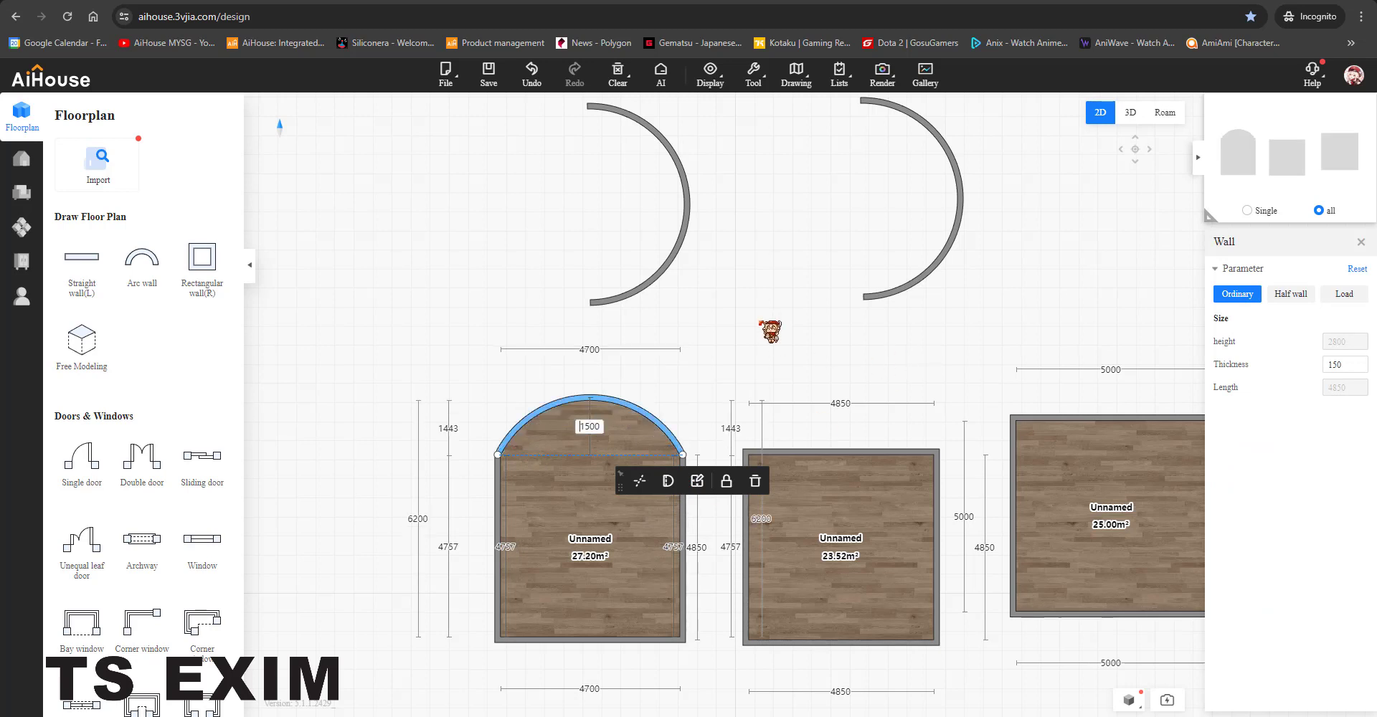
drag(764, 285, 600, 371)
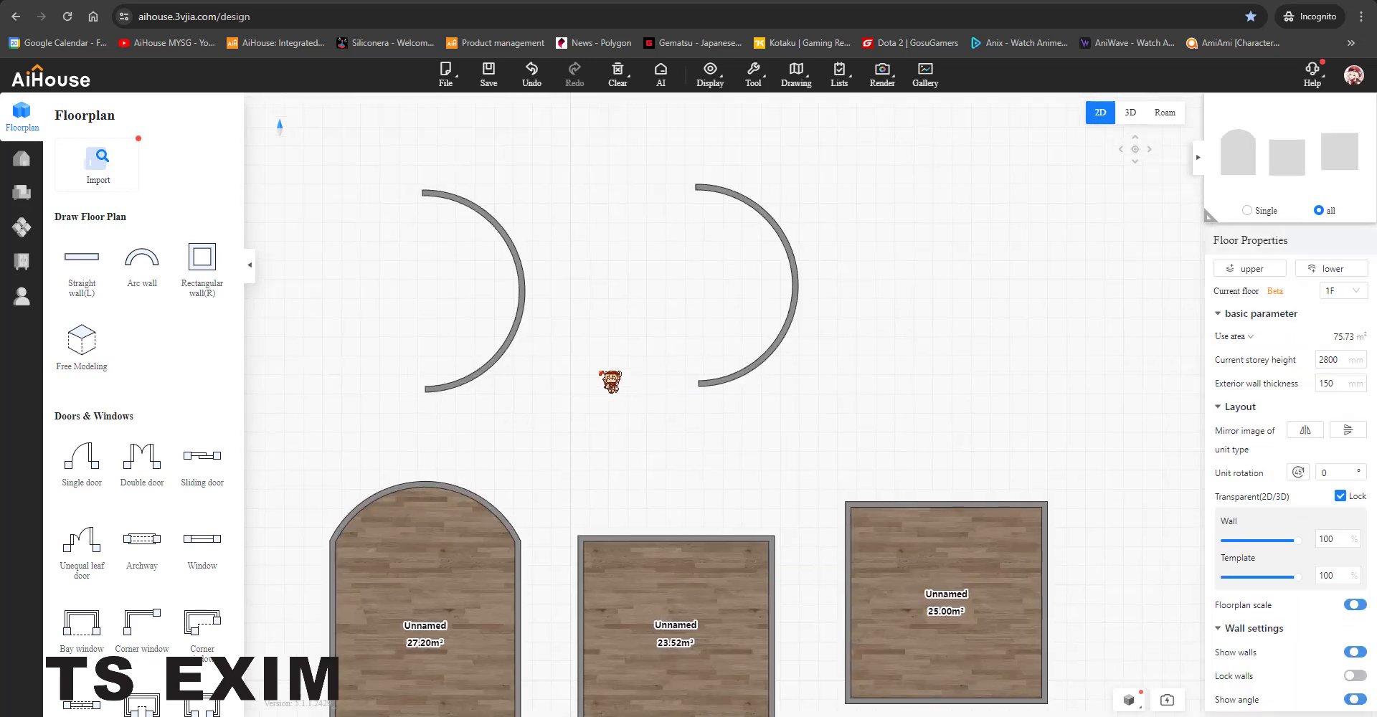
Step: Set straight walls to any angle with Orthogonal off and Centerline positioning, discarding the test wall
click(80, 275)
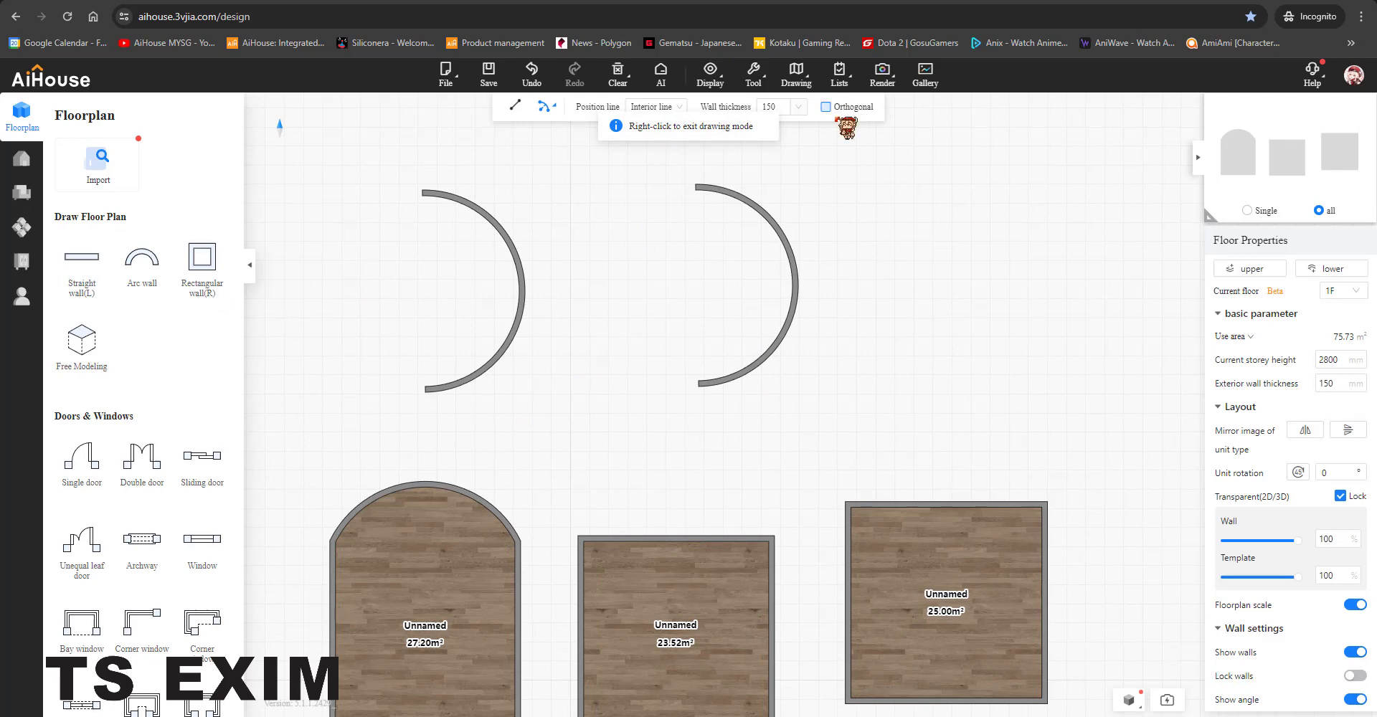
click(825, 107)
drag(902, 244, 756, 206)
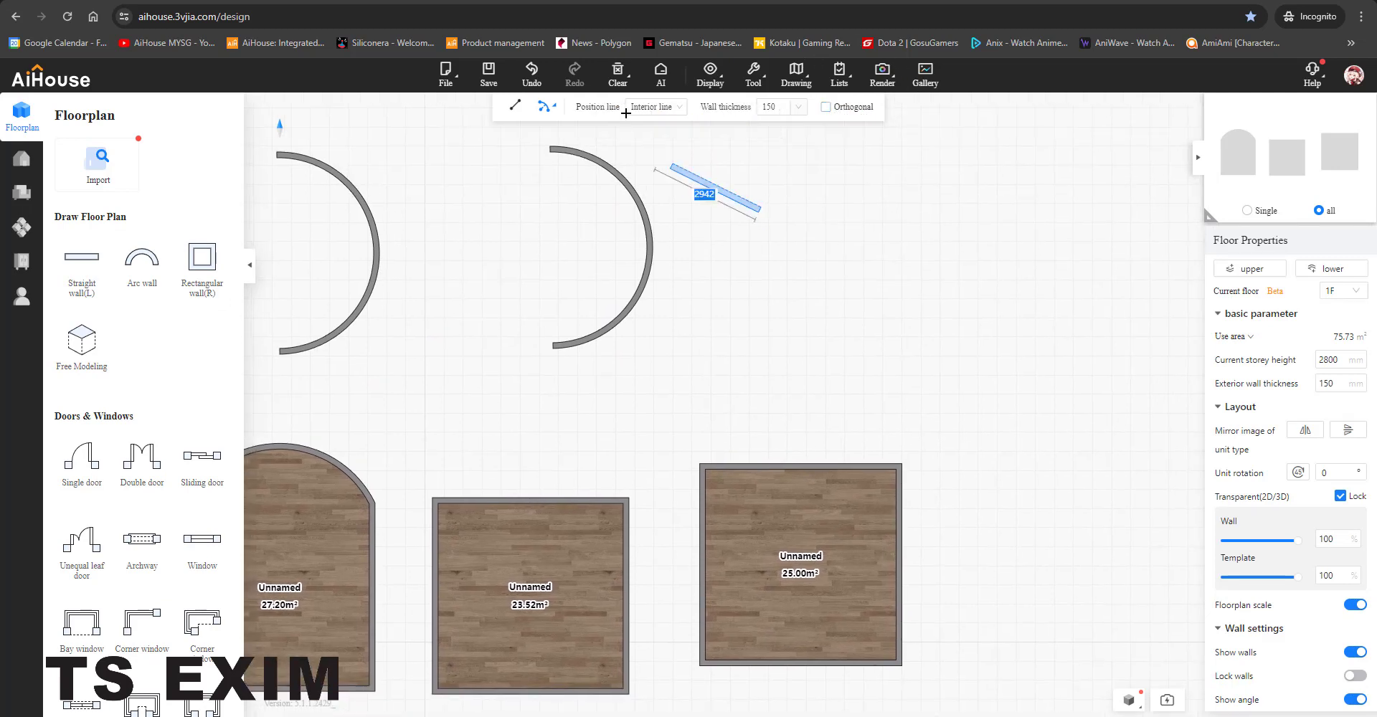
right_click(661, 127)
click(676, 108)
click(649, 147)
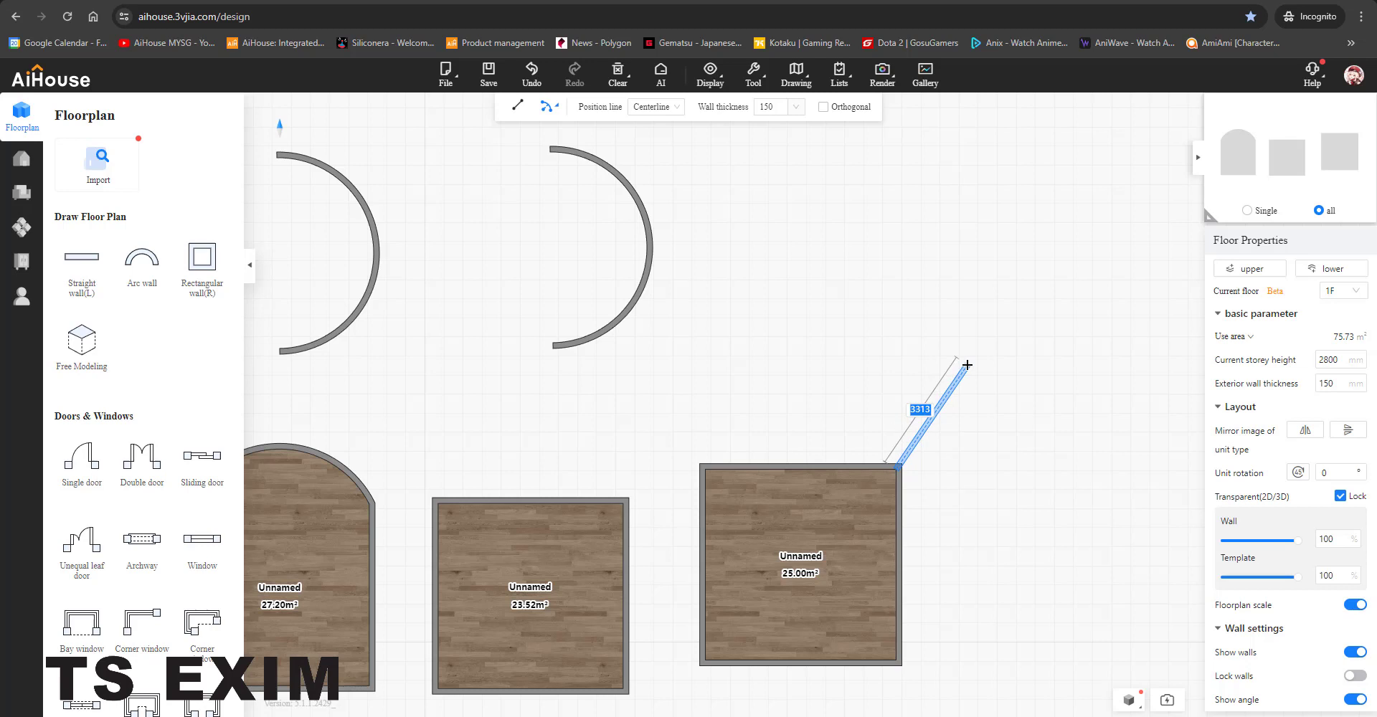
key(Return)
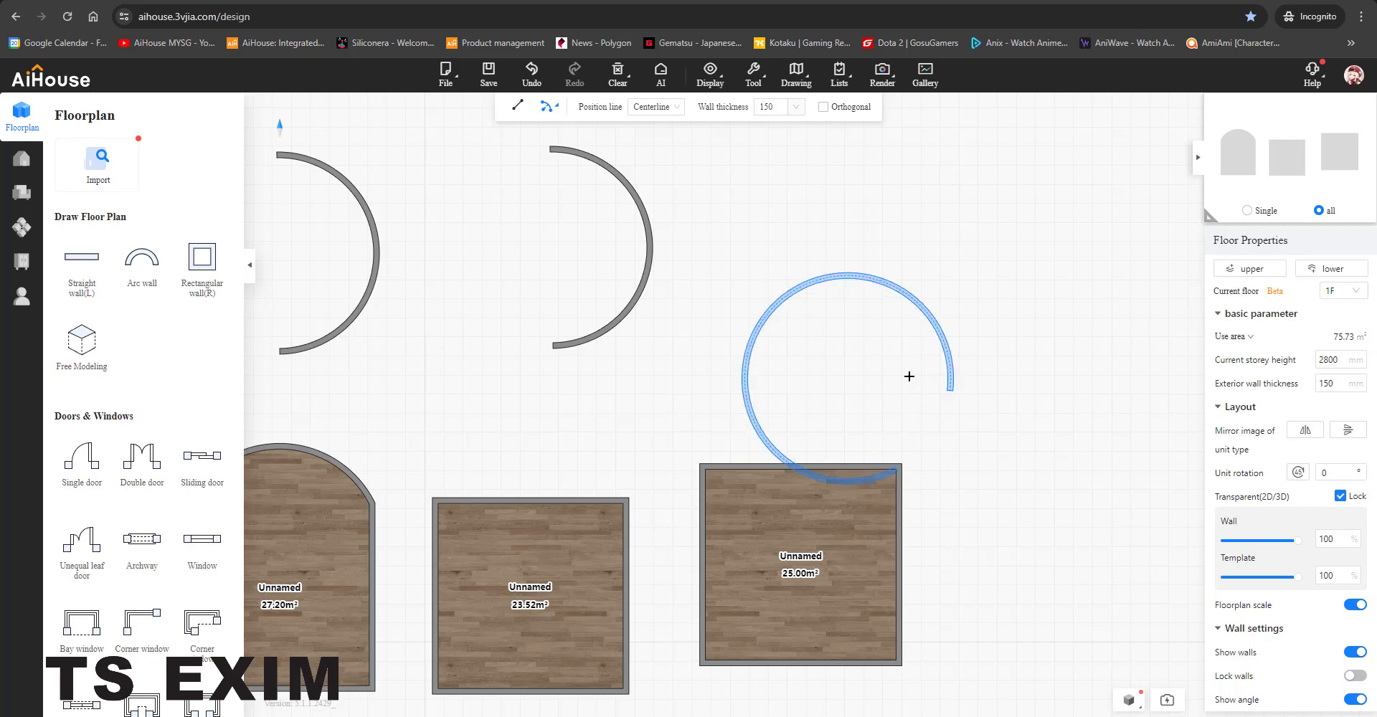
right_click(922, 354)
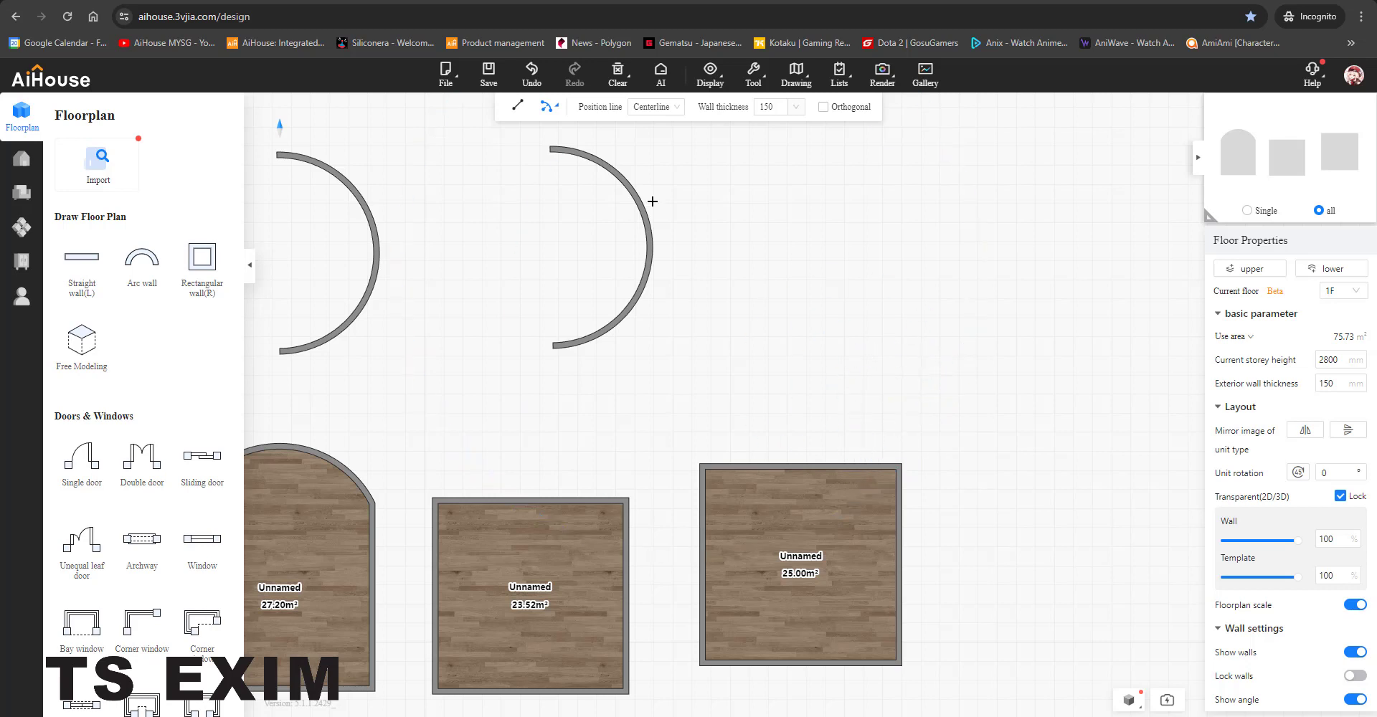
Step: Draw two angled interior-line walls from the right room's top-right corner, the second at 45°
click(516, 107)
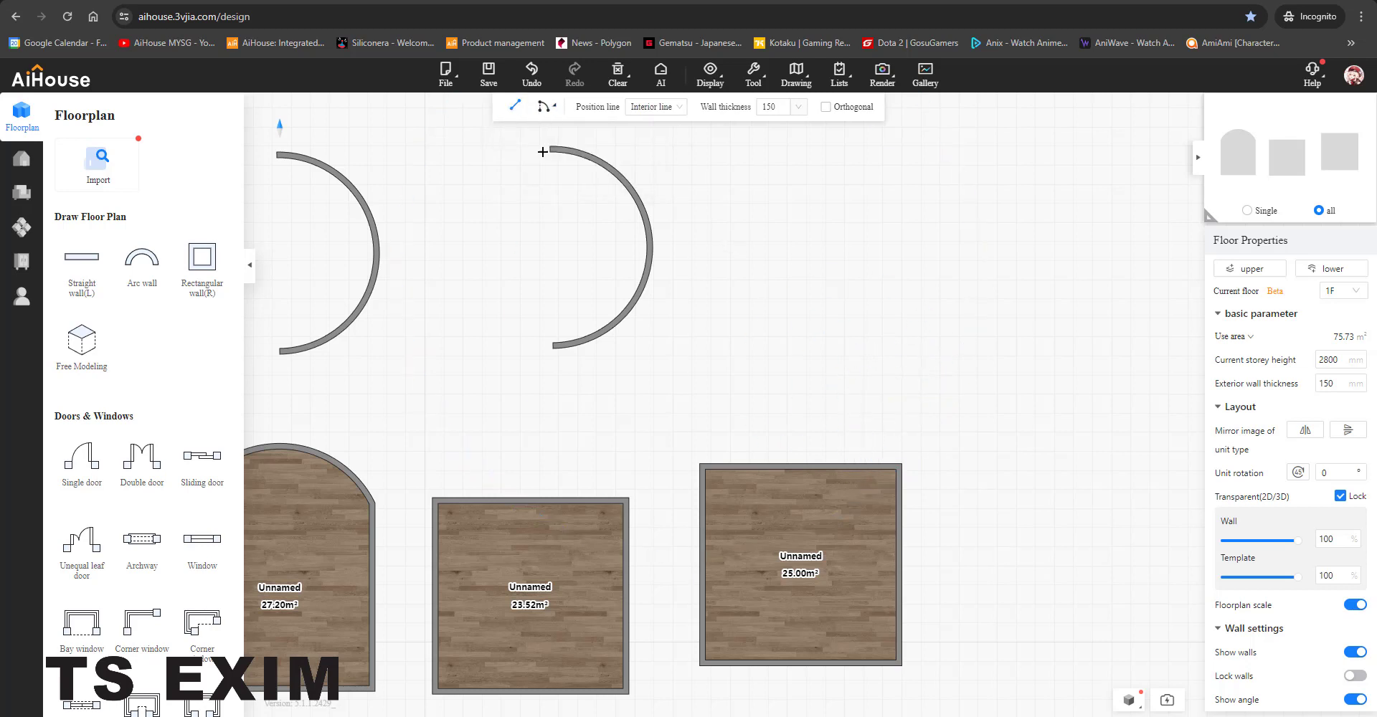
click(898, 465)
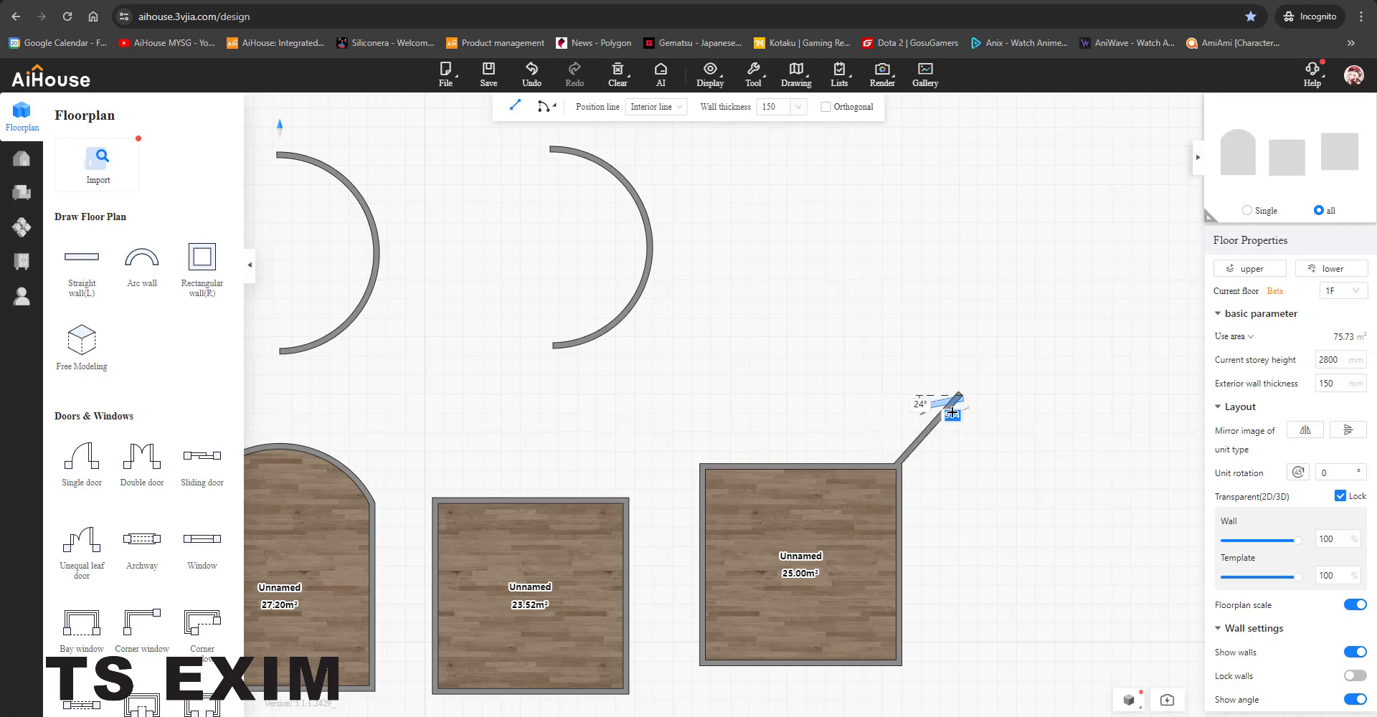
click(960, 395)
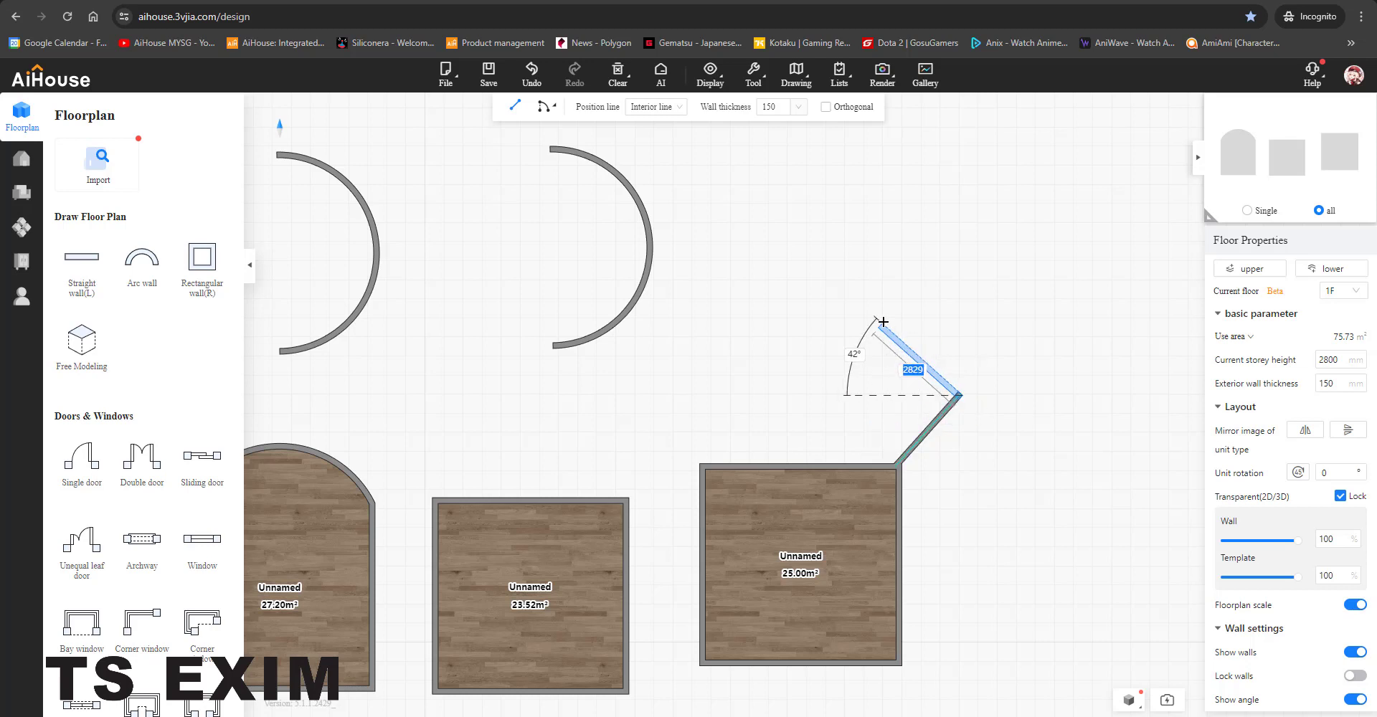
key(Tab)
key(Return)
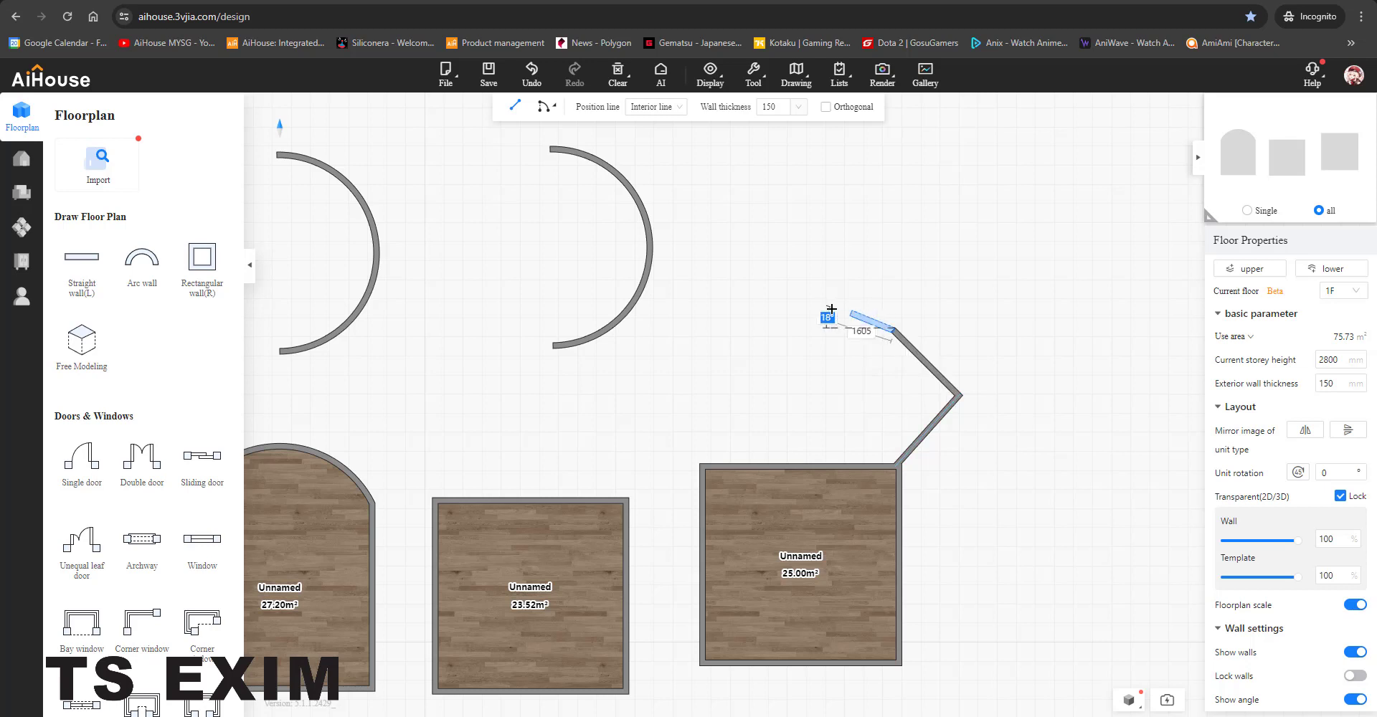
right_click(827, 317)
middle_drag(785, 340, 900, 388)
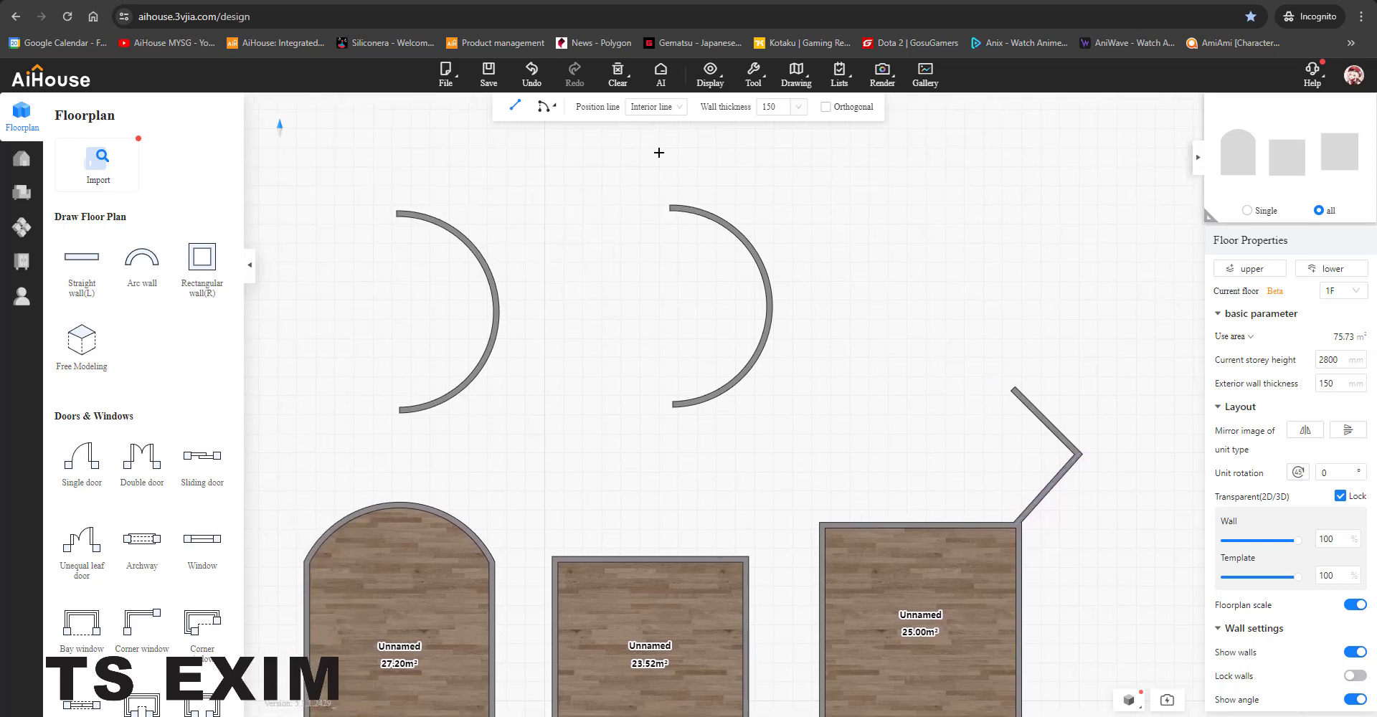